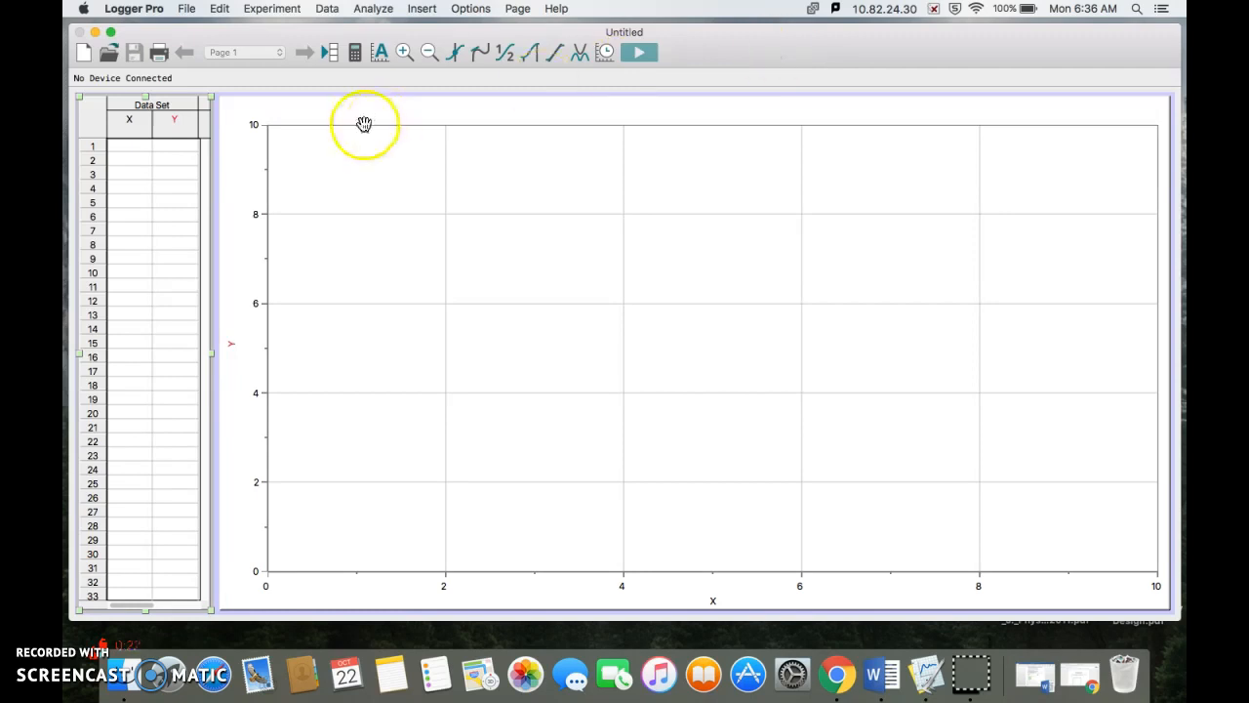
Step: Insert the gel photo "barcode, may 2018.jpg" from the Desktop for gel analysis
left_click(377, 9)
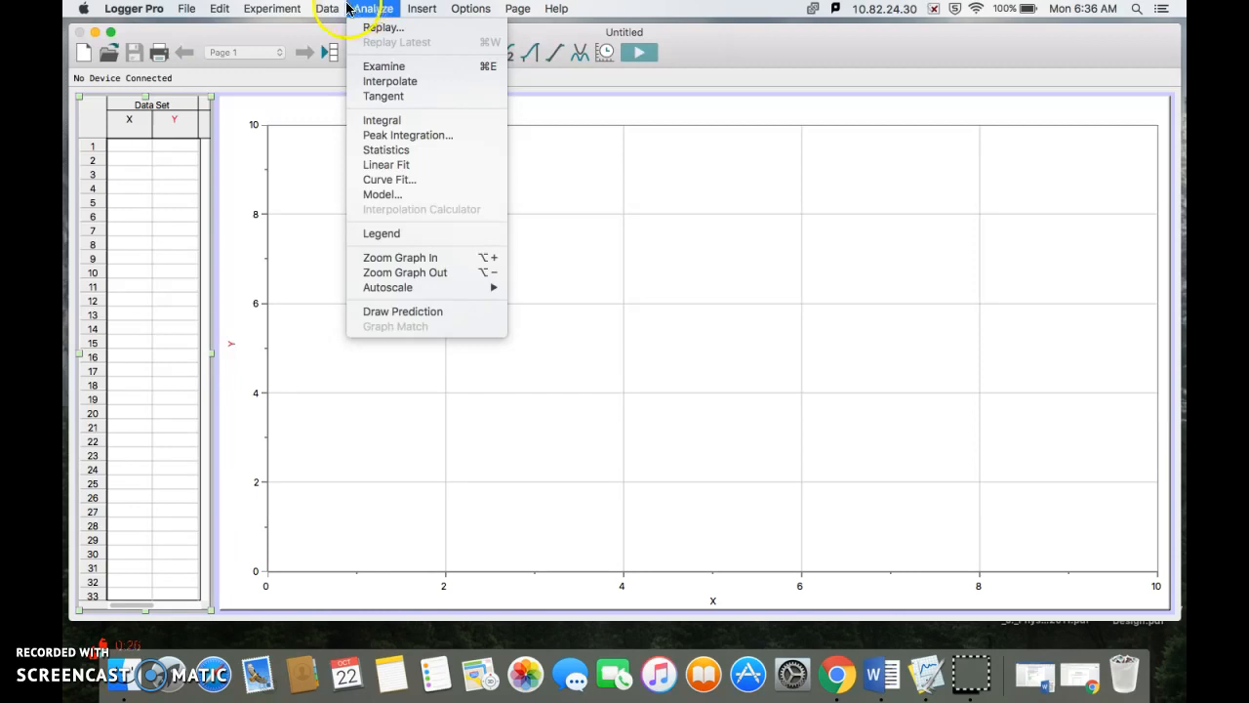
left_click(339, 10)
left_click(419, 8)
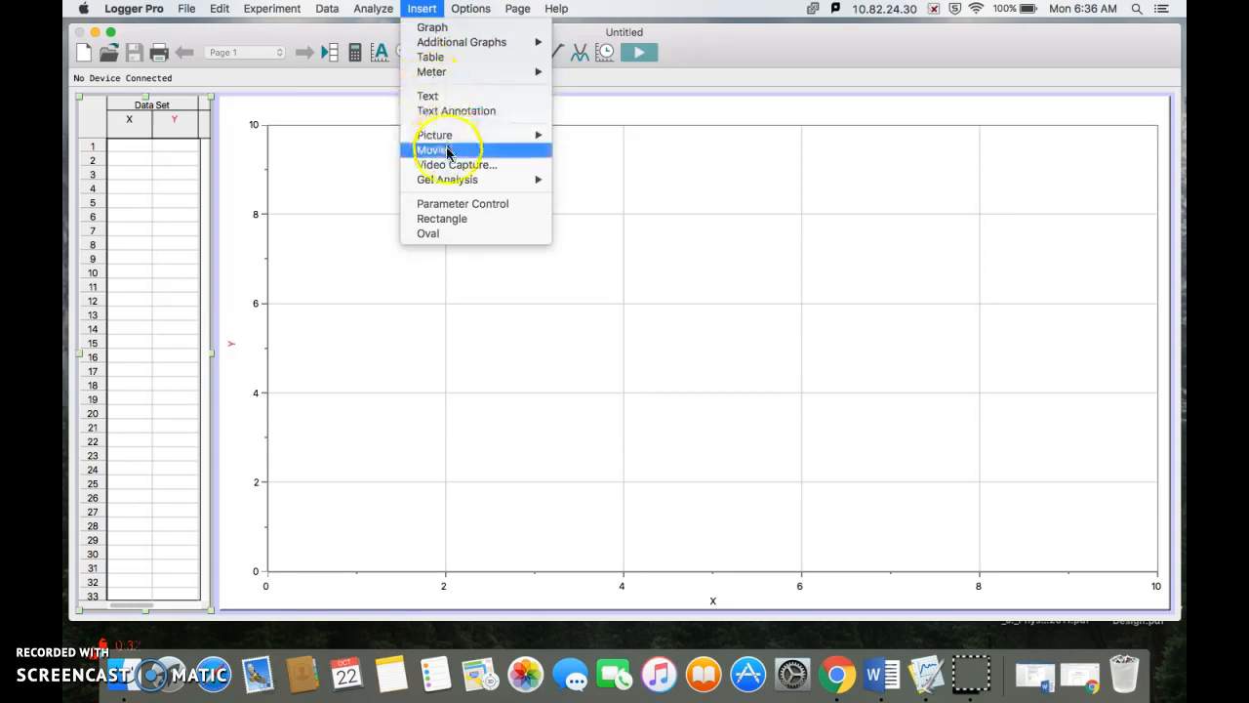
mouse_move(451, 181)
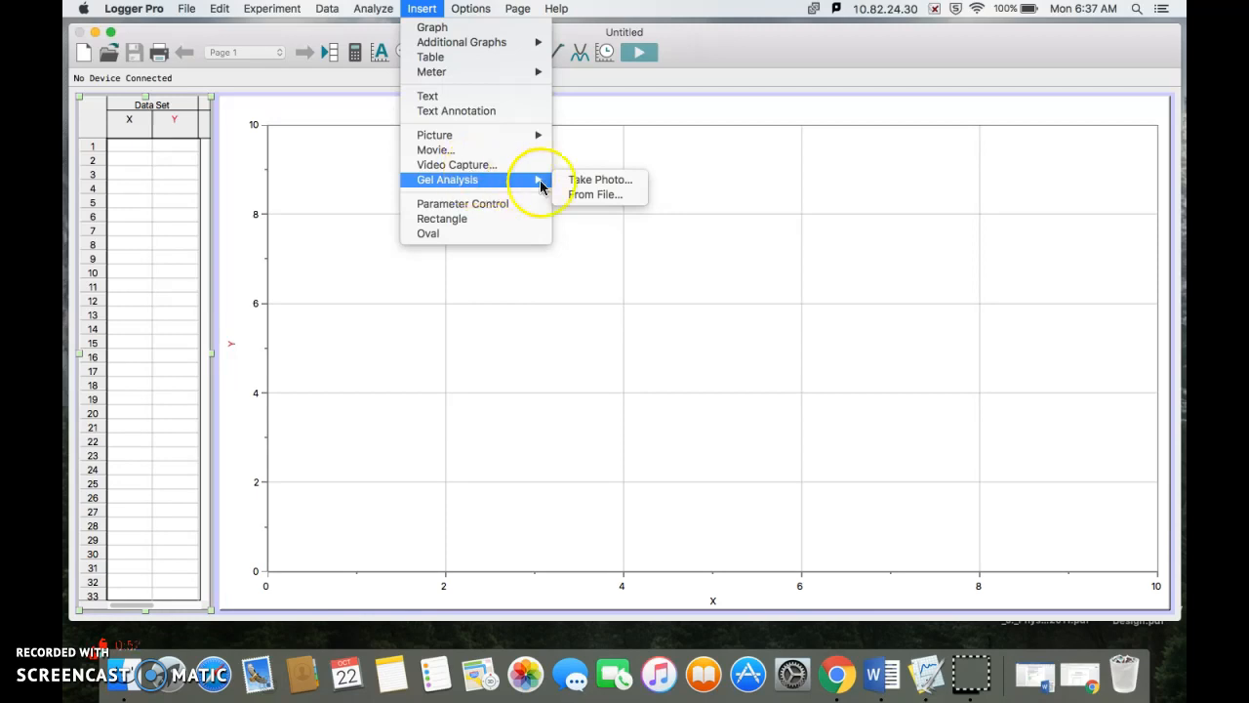
left_click(599, 198)
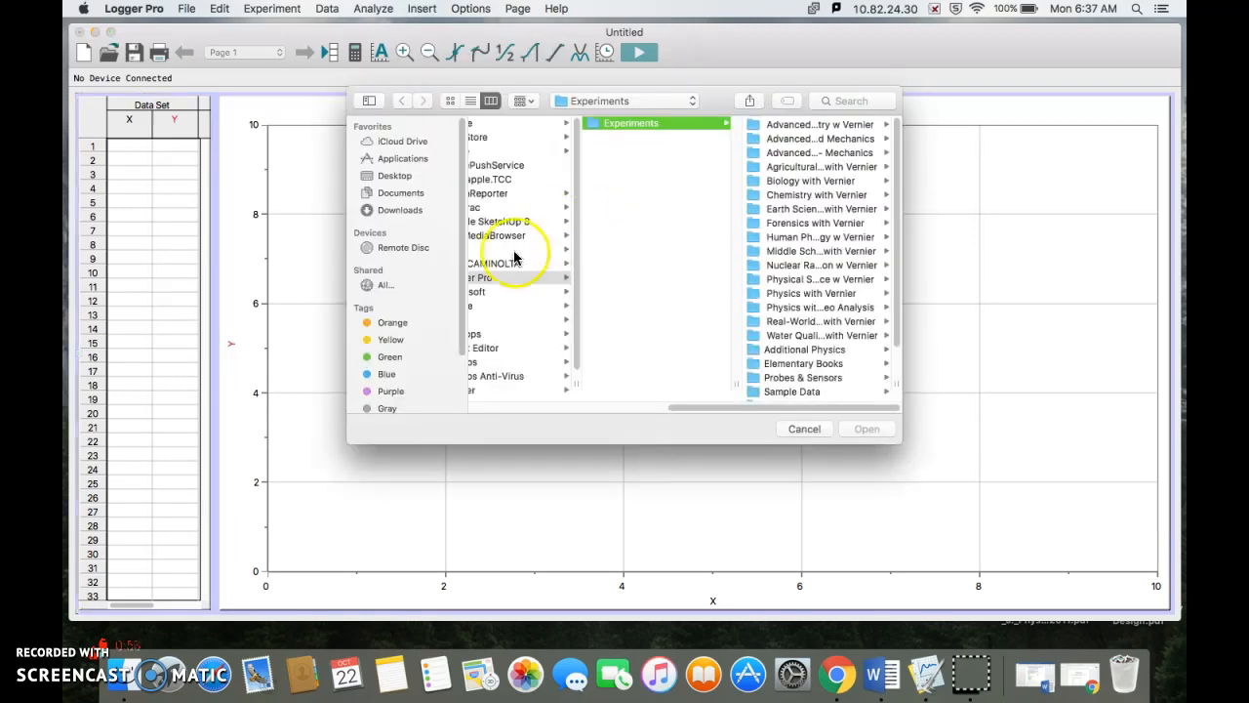
scroll(515, 251, "left", 3)
scroll(532, 270, "right", 5)
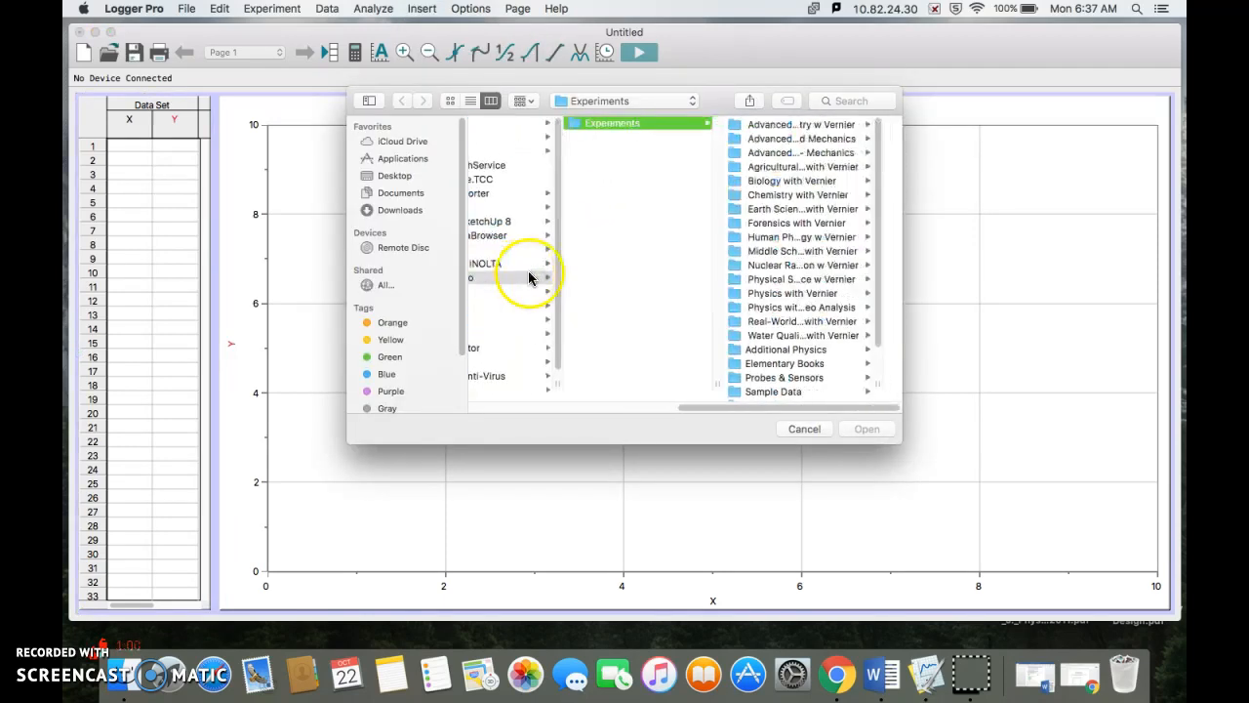
left_click(400, 176)
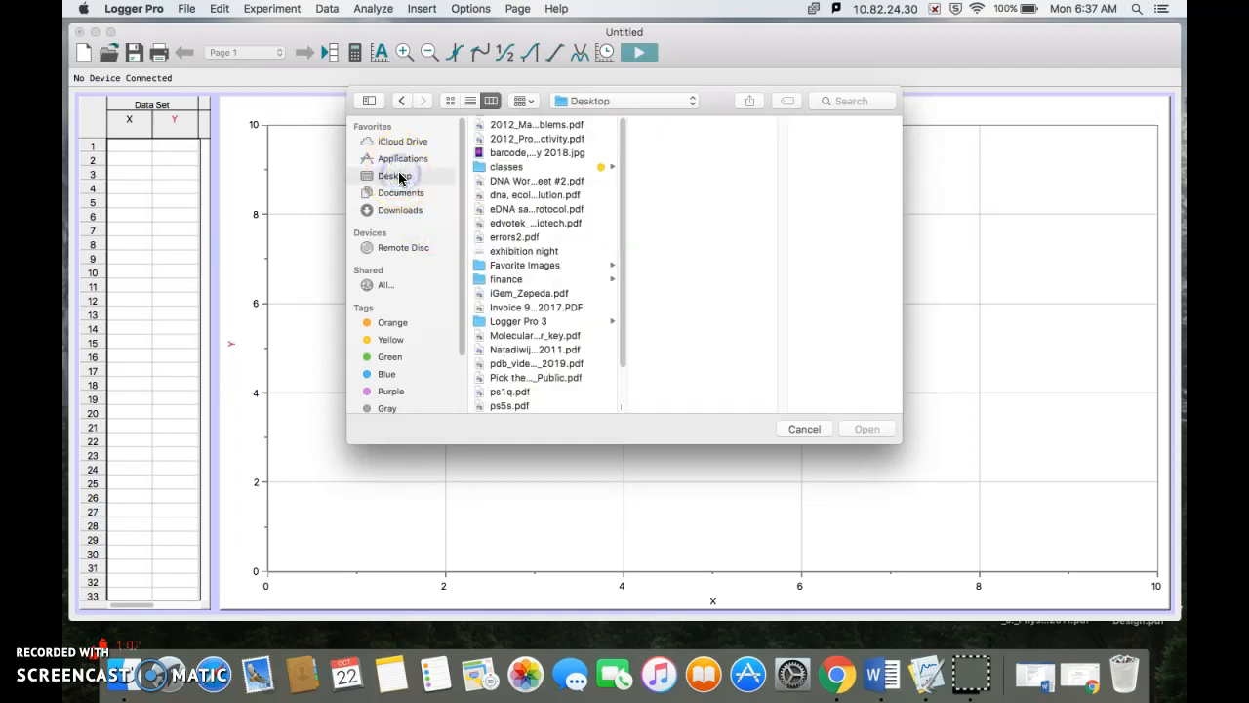
left_click(527, 152)
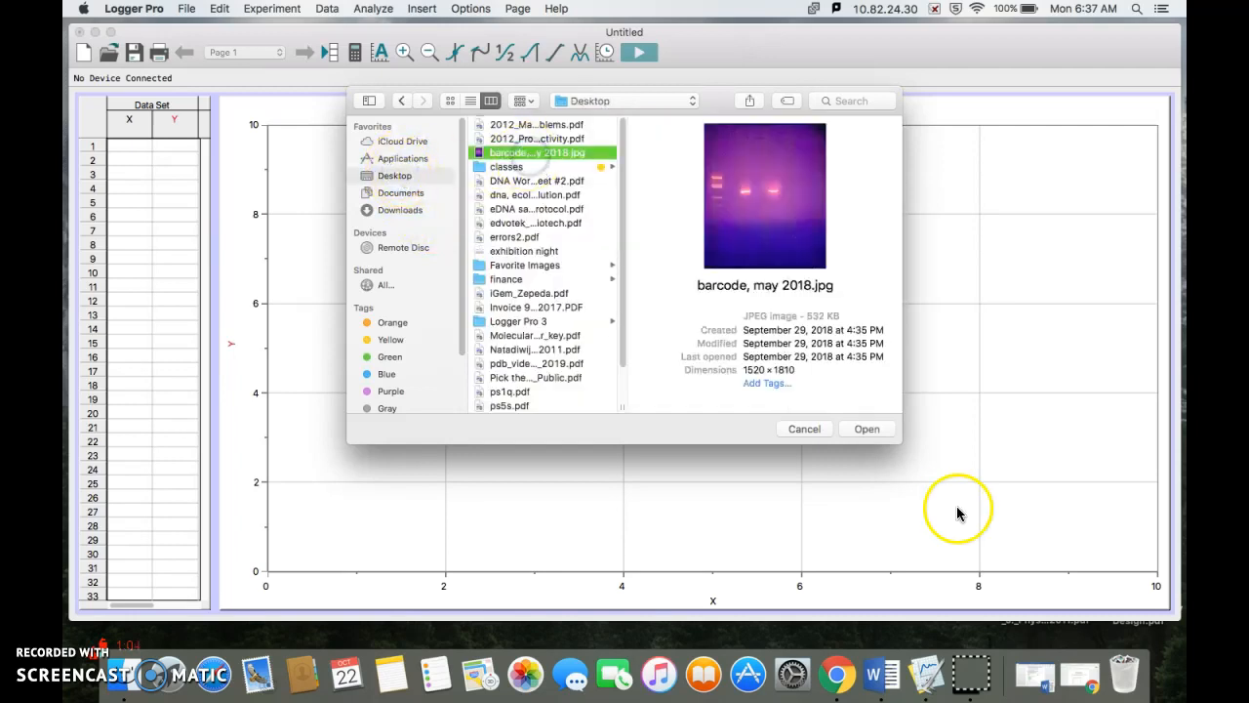
left_click(872, 430)
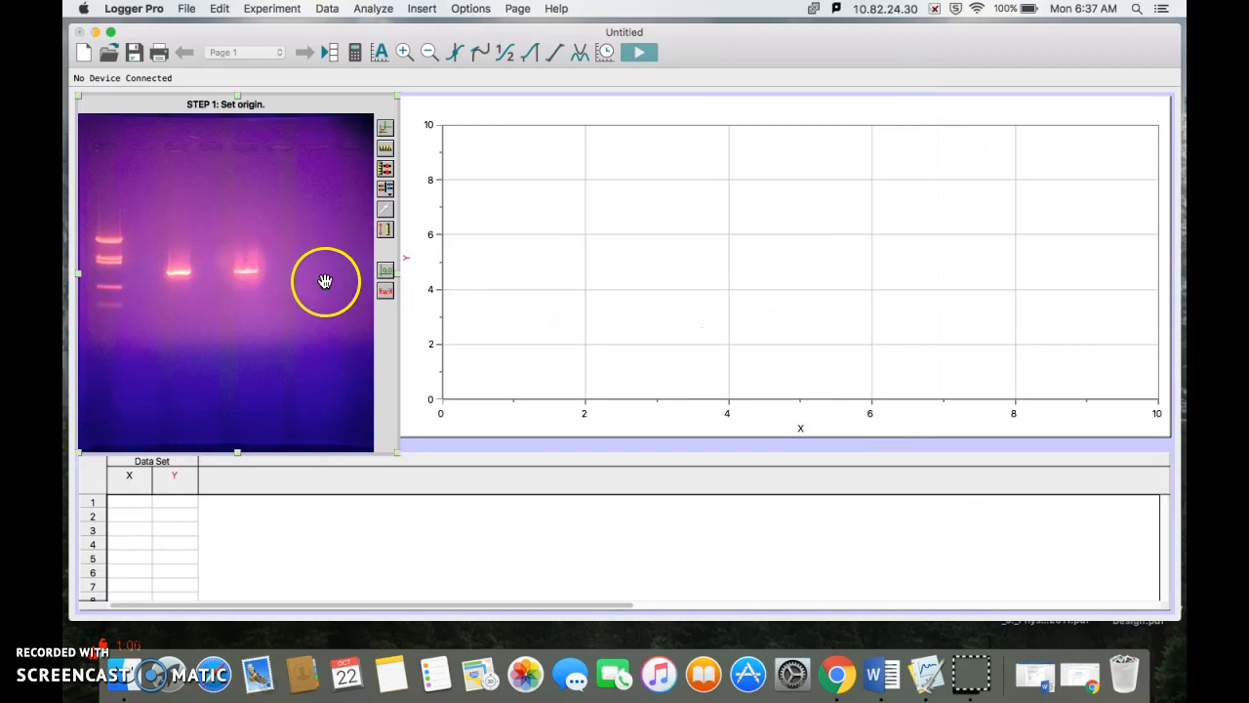
Step: Set the gel's origin at the level of the wells, just beside the ladder lane
left_click(217, 293)
left_click(386, 149)
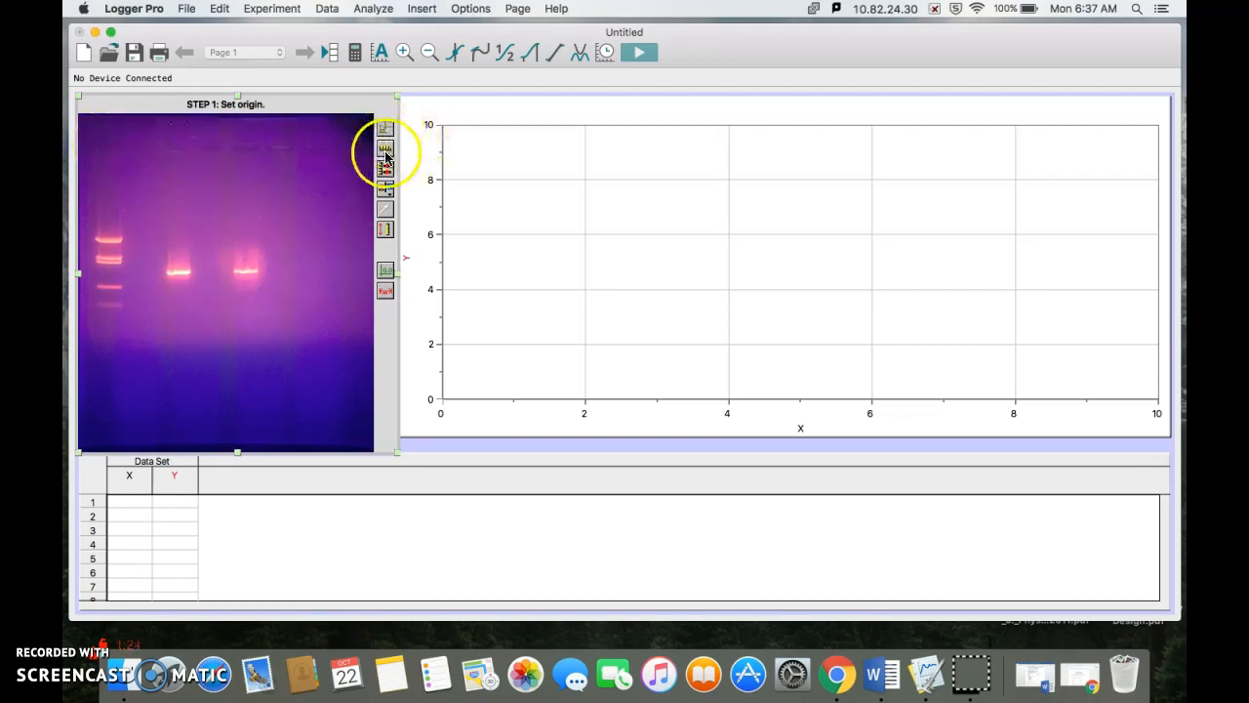
left_click(386, 128)
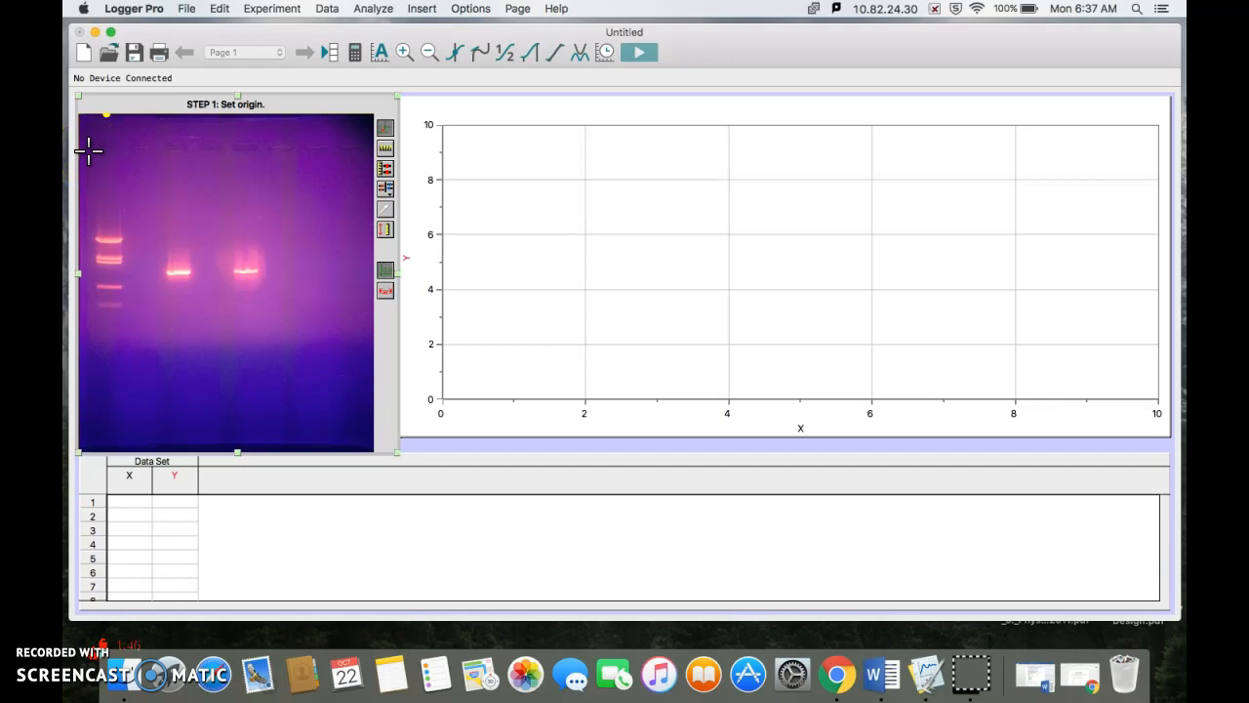
left_click(89, 149)
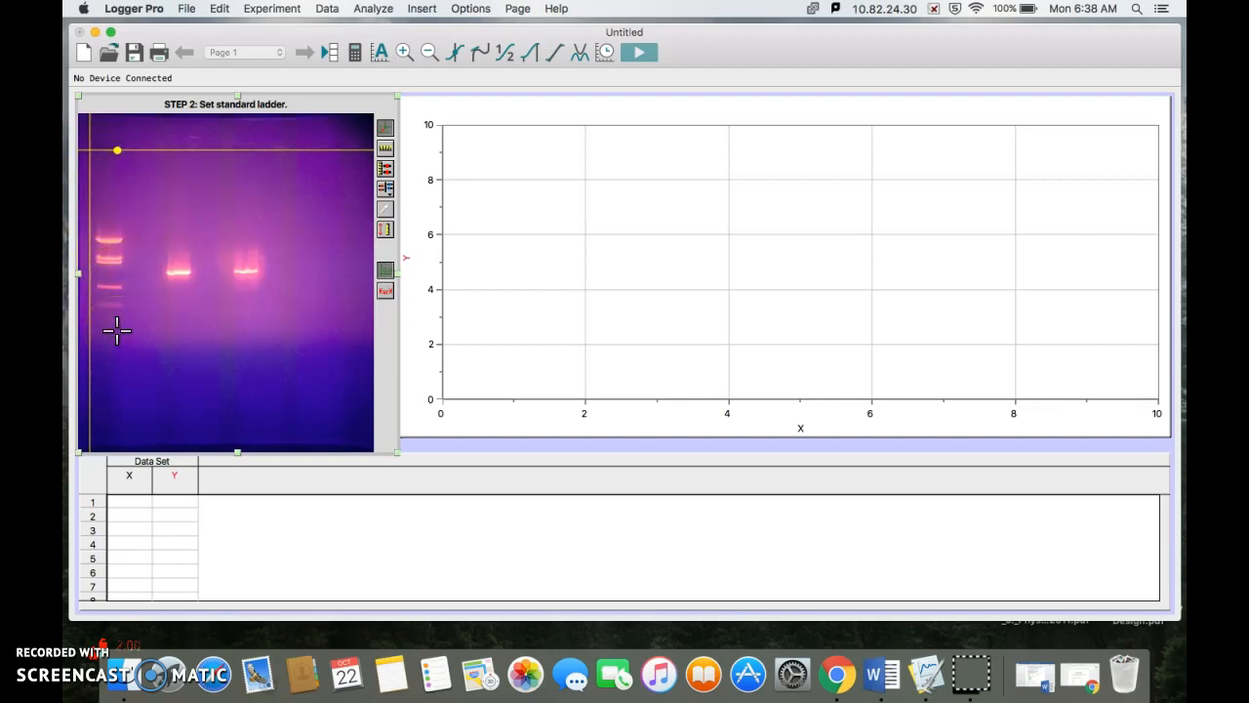
Step: Start the standard ladder and mark its two uppermost bands as 1857 and 1058 base pairs
left_click(387, 176)
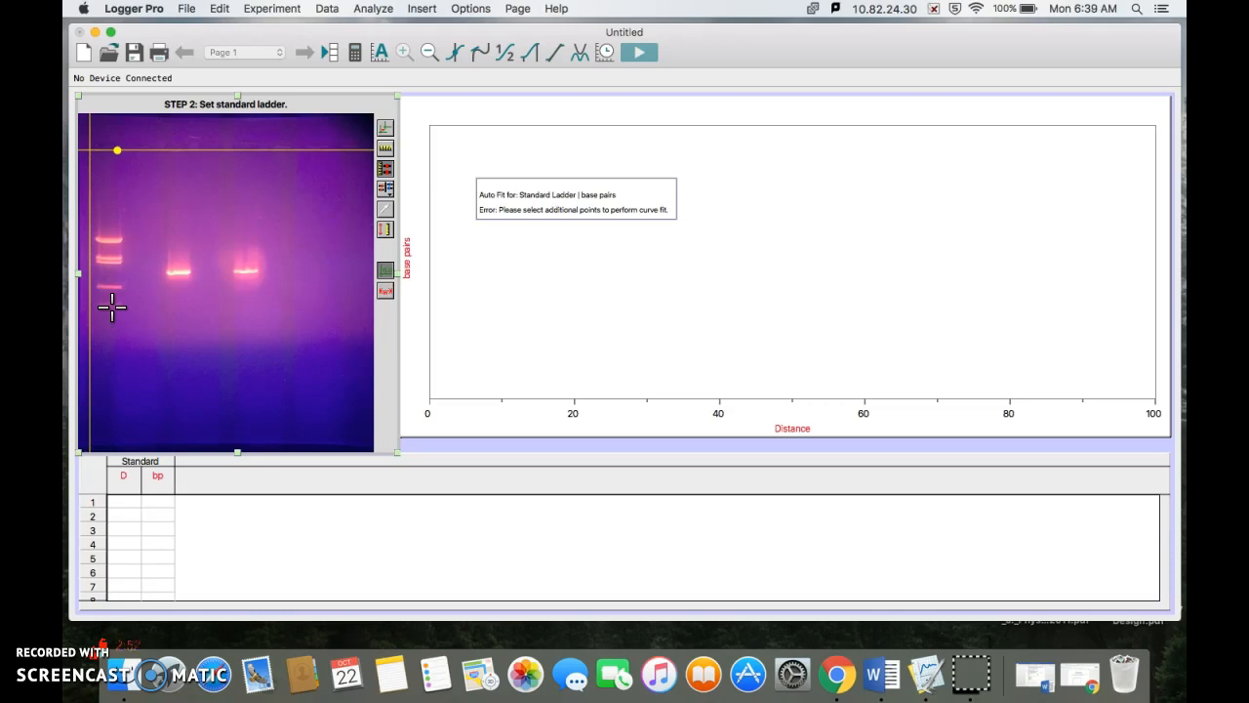
left_click(109, 240)
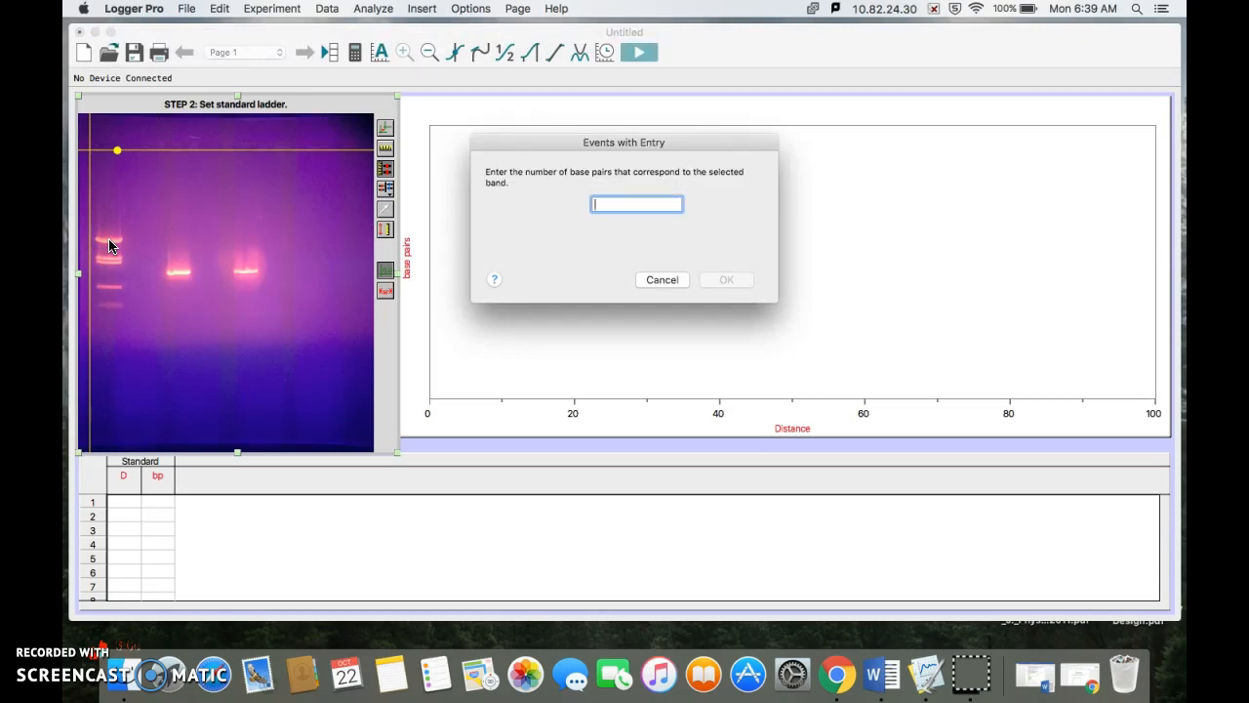
type("1857")
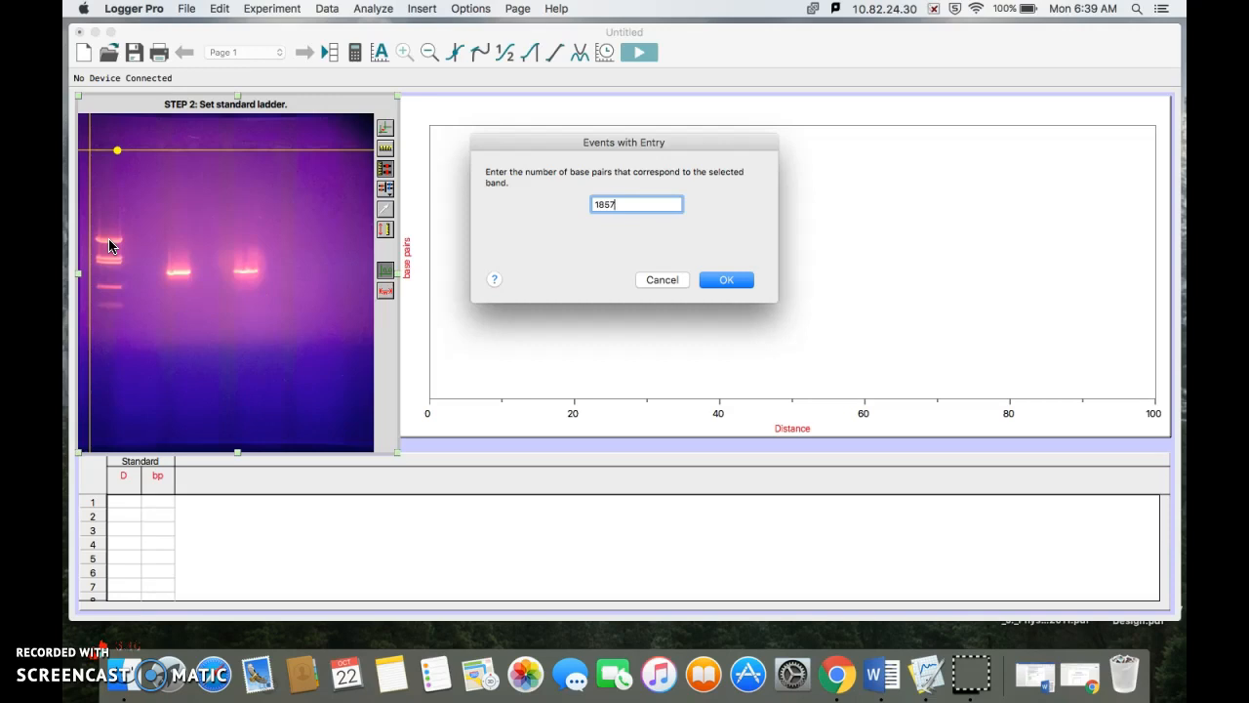
key("Return")
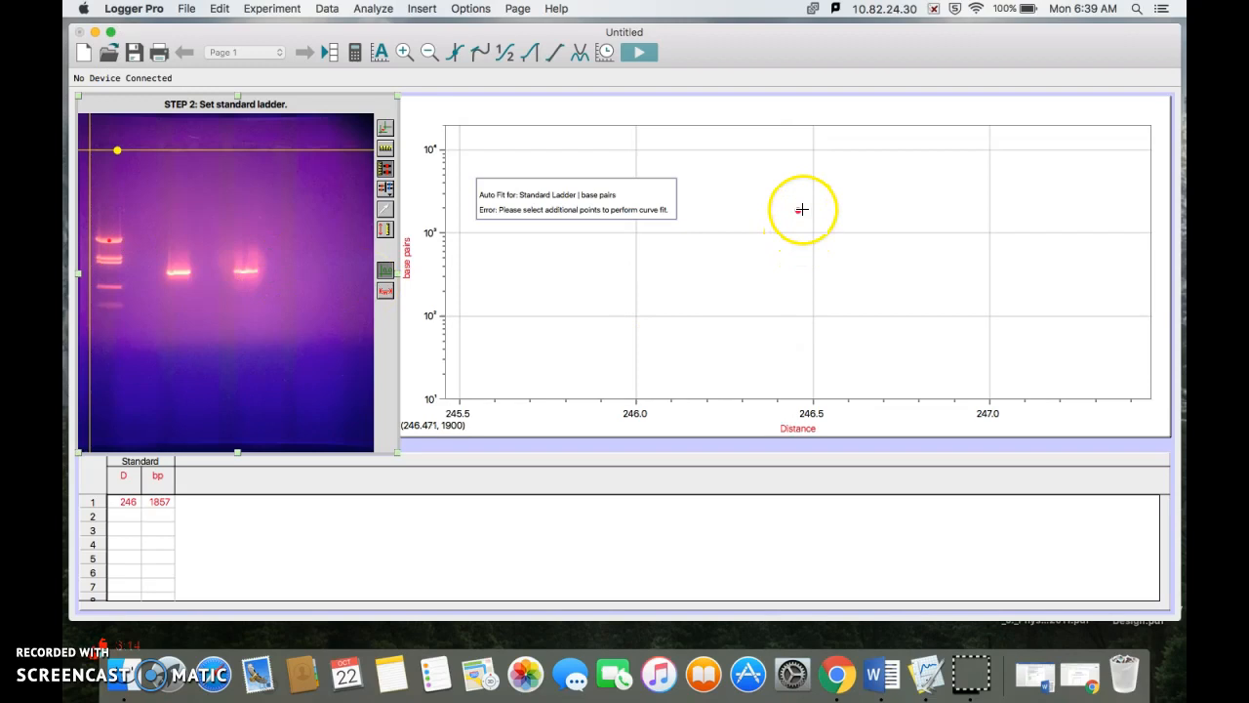
left_click(110, 259)
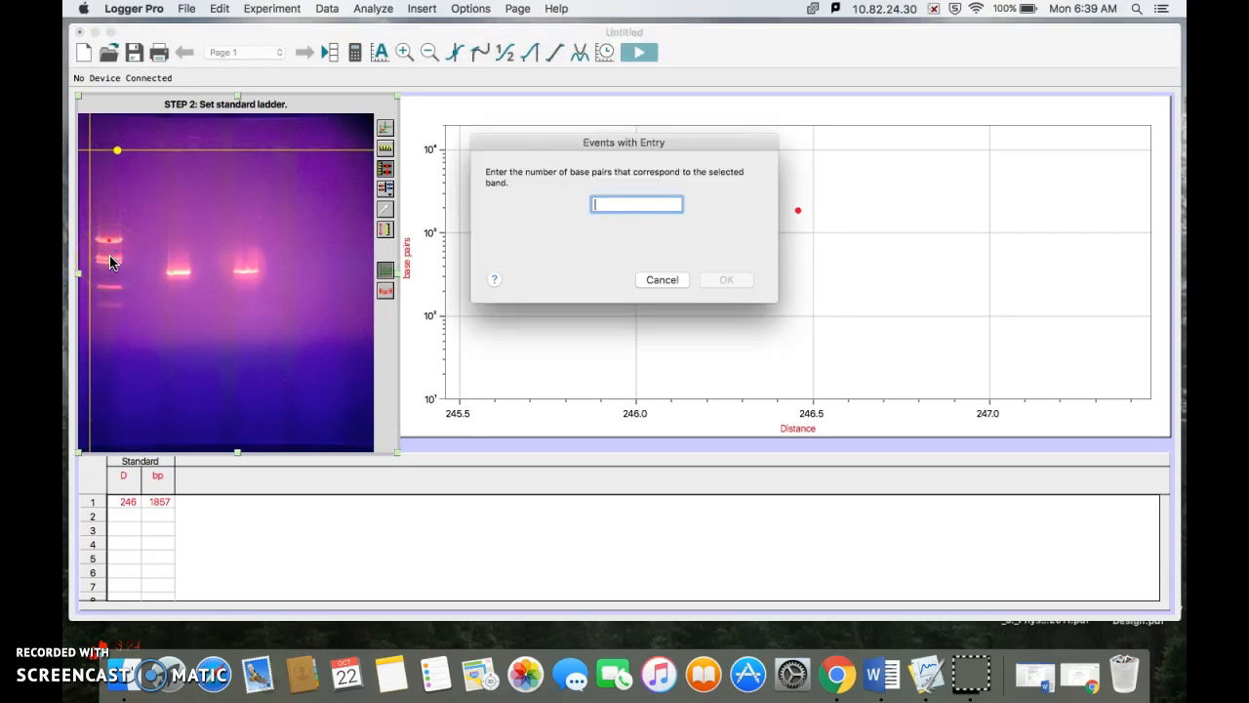
type("1058")
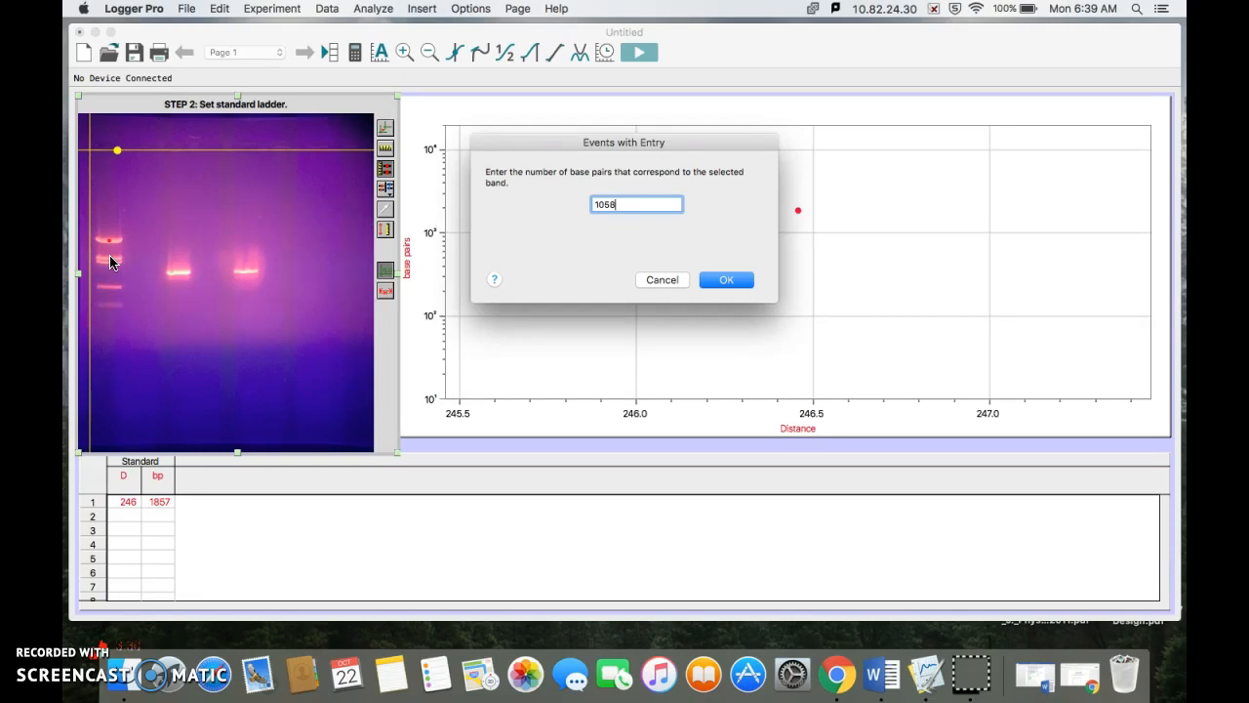
key("Return")
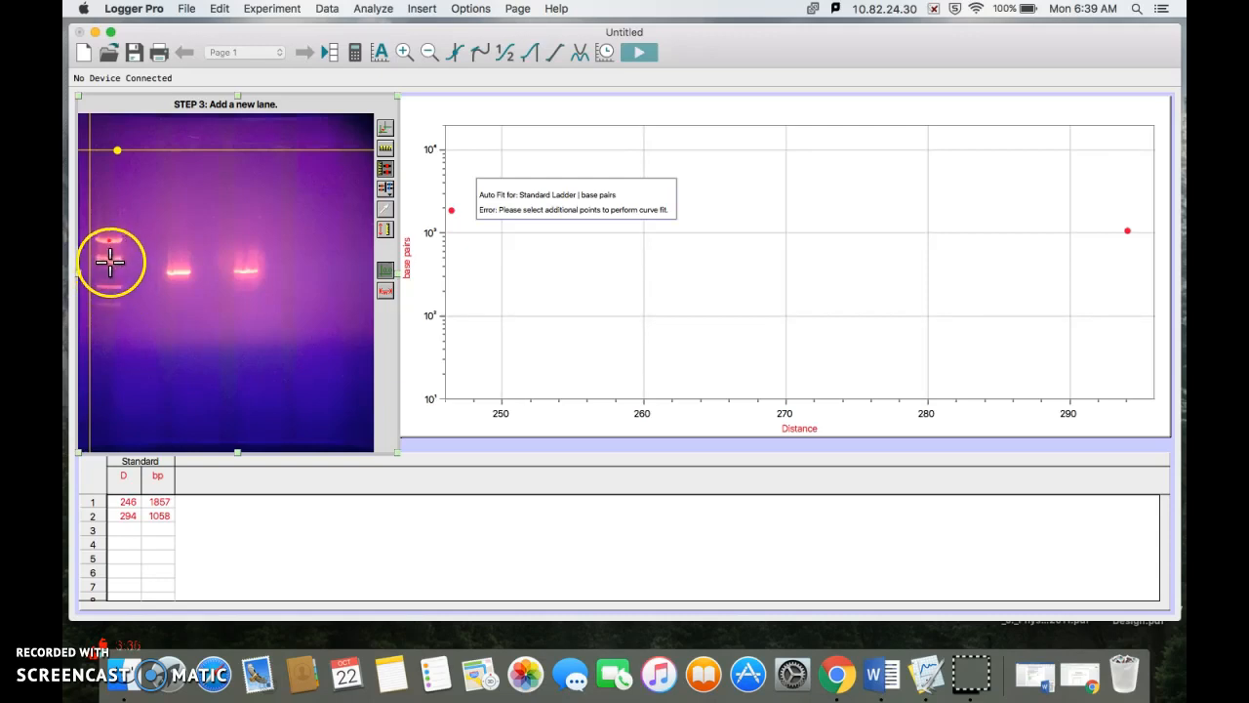
Step: Mark the three remaining ladder bands, going down the gel, as 929, 383 and 121 base pairs
left_click(110, 260)
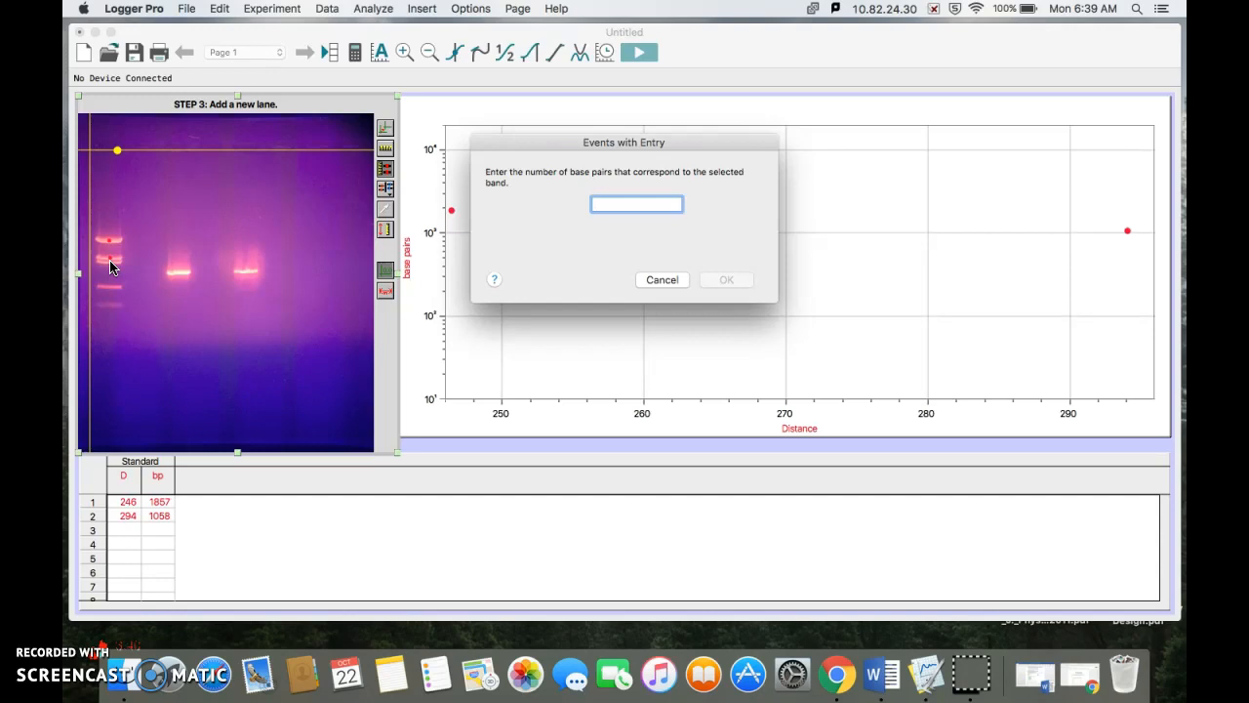
type("92")
key("Return")
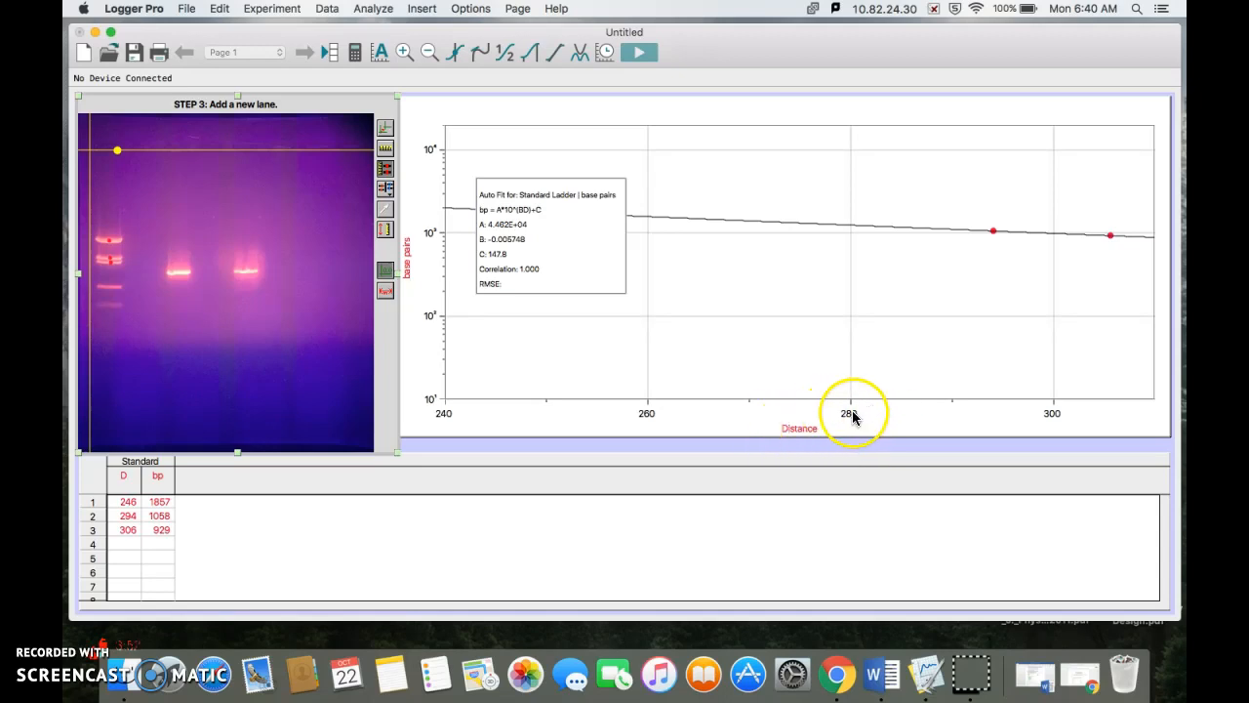
left_click(109, 285)
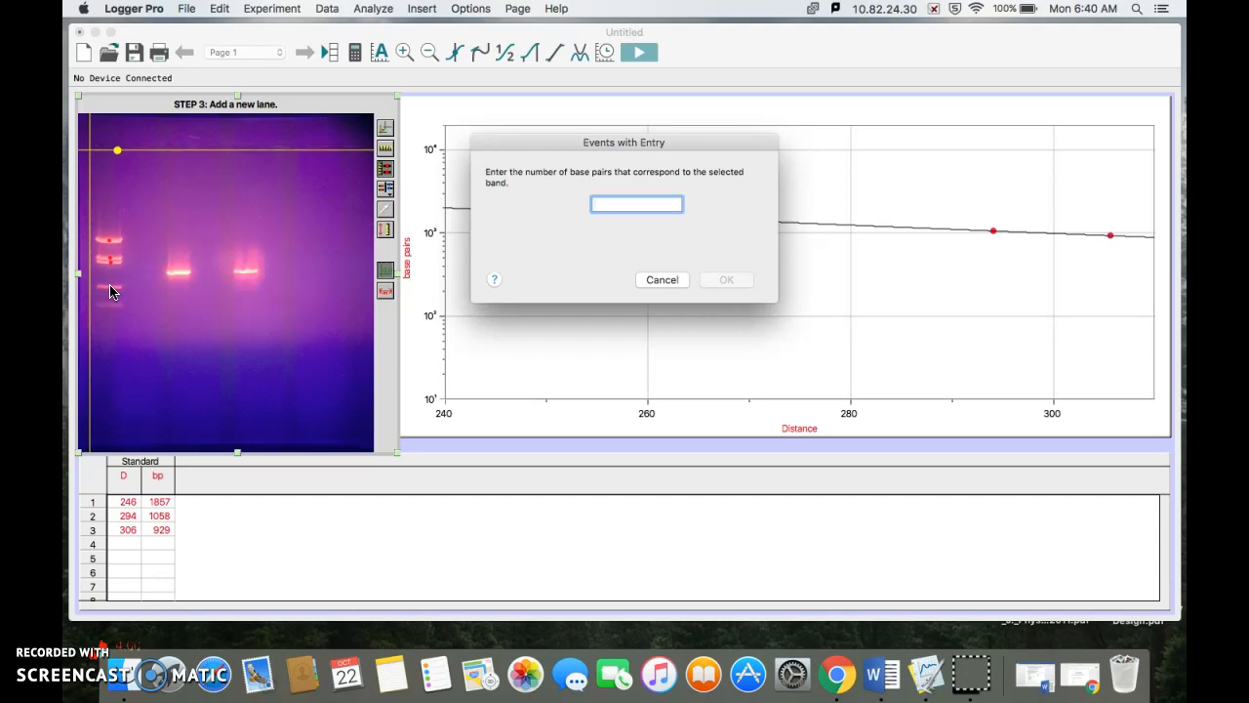
type("383")
key("Return")
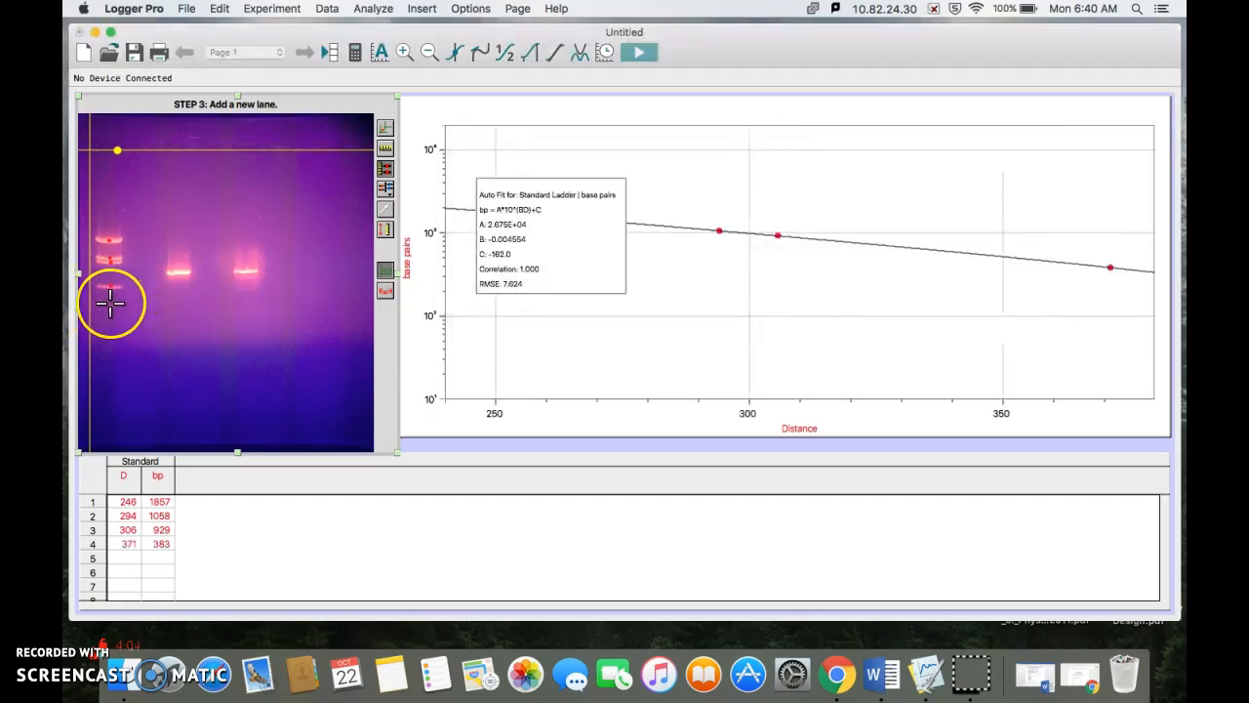
left_click(110, 305)
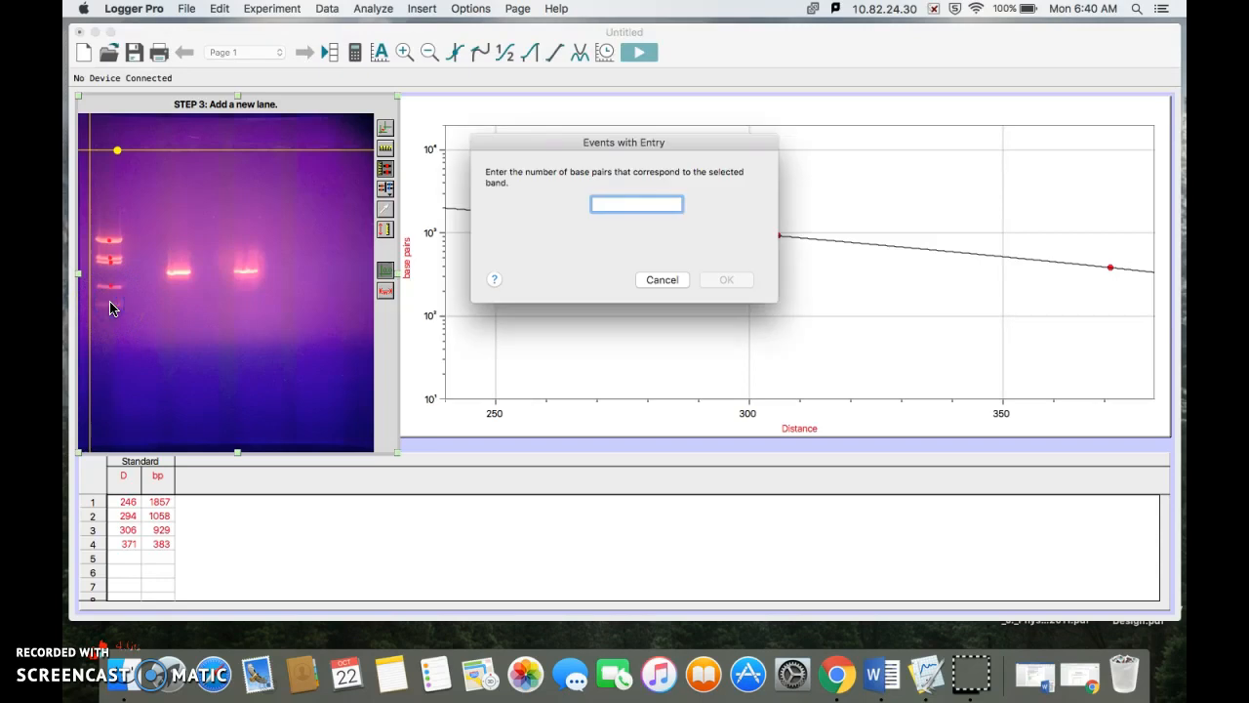
type("121")
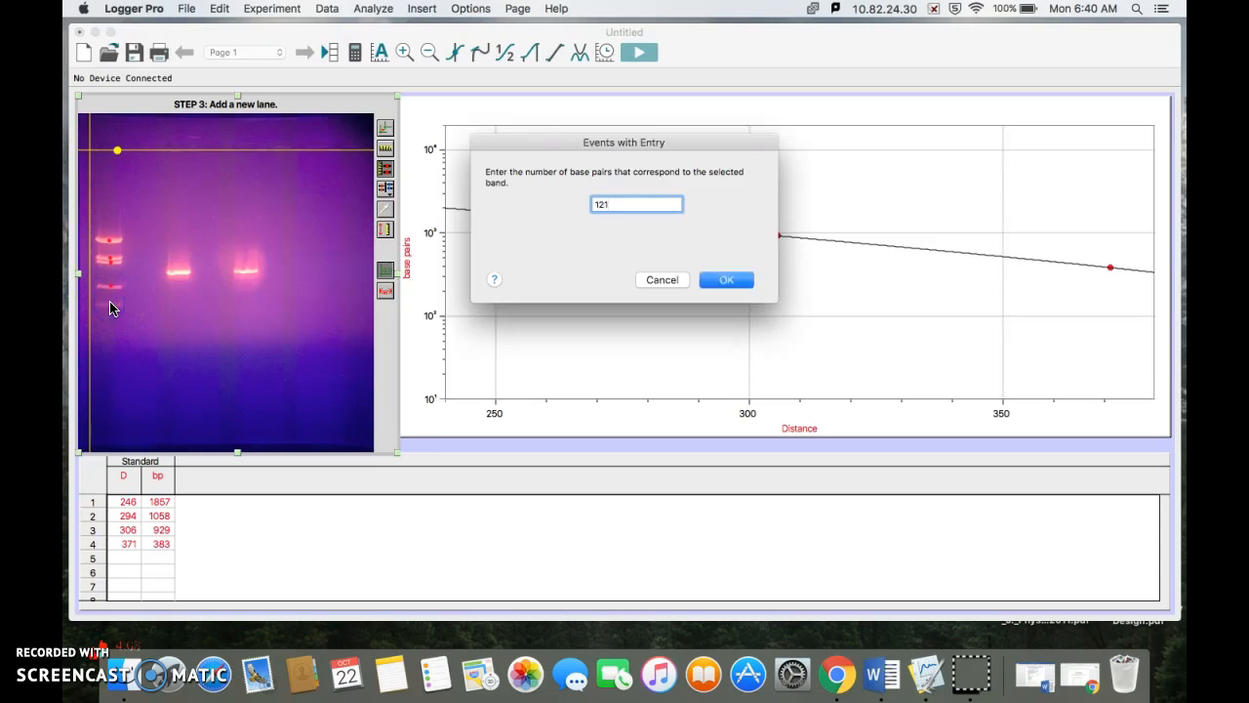
key("Return")
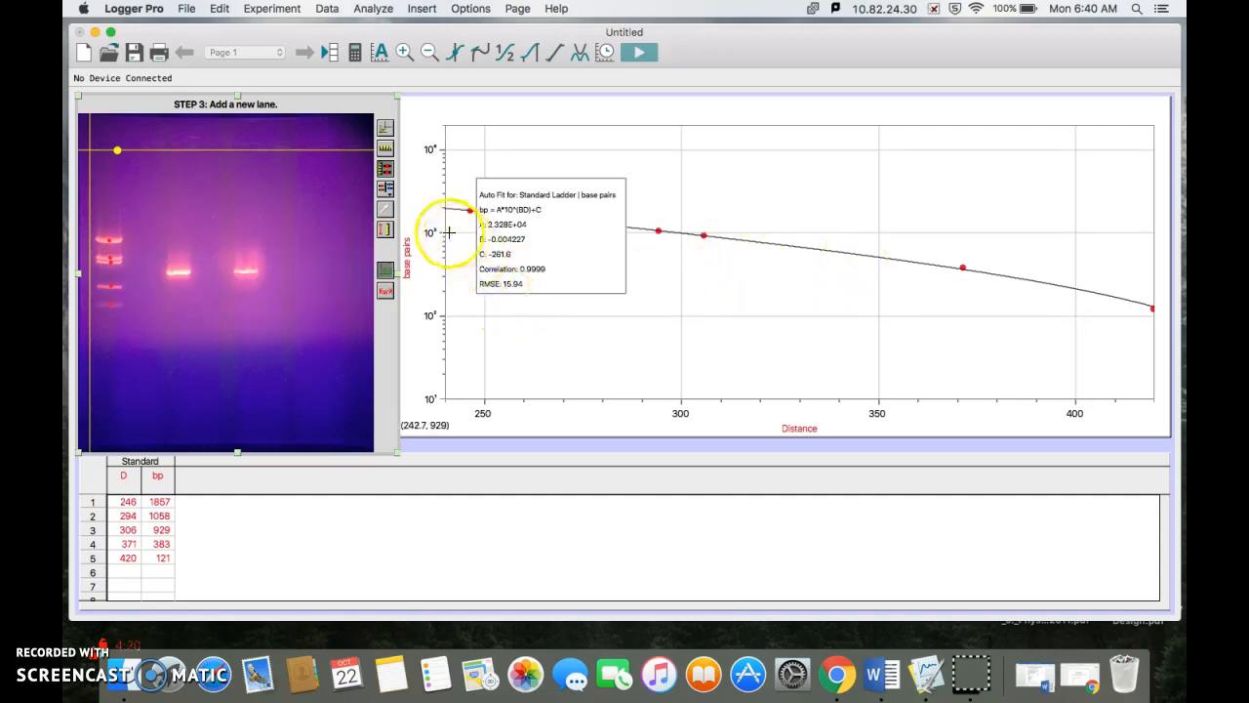
Step: Add a new lane to the gel analysis and rename its data set "Experimental 1"
left_click(387, 192)
left_click(432, 202)
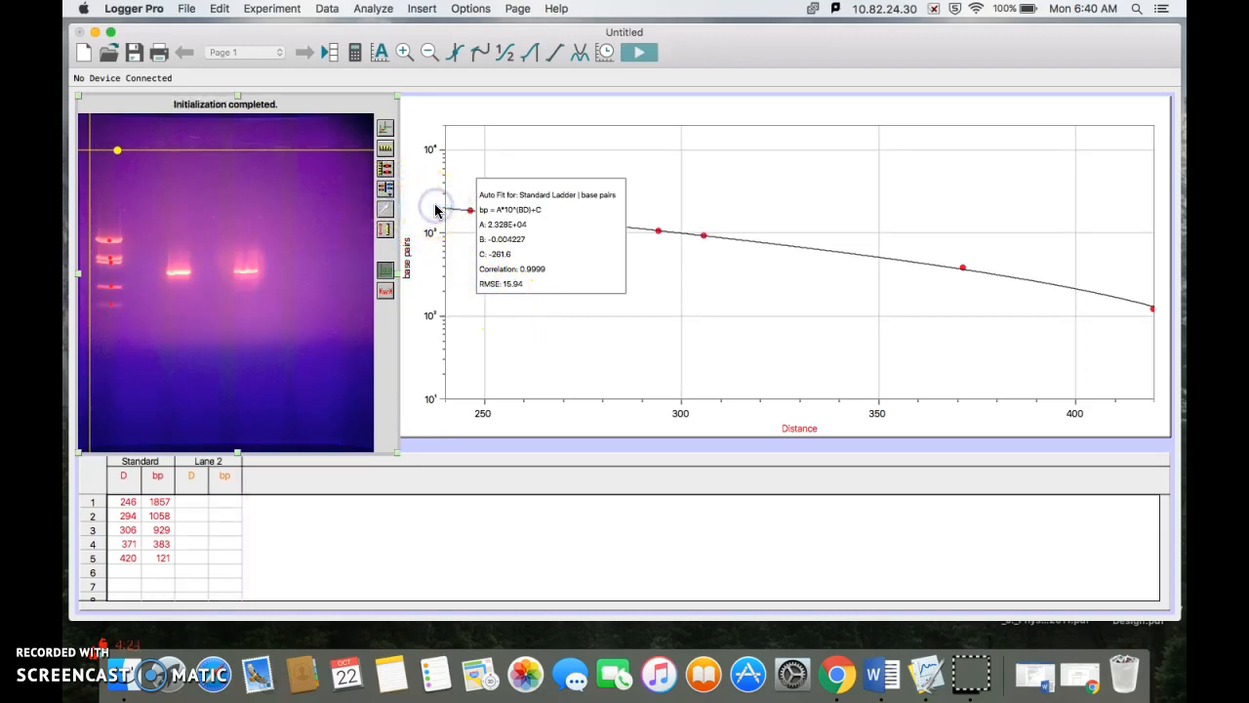
double_click(213, 468)
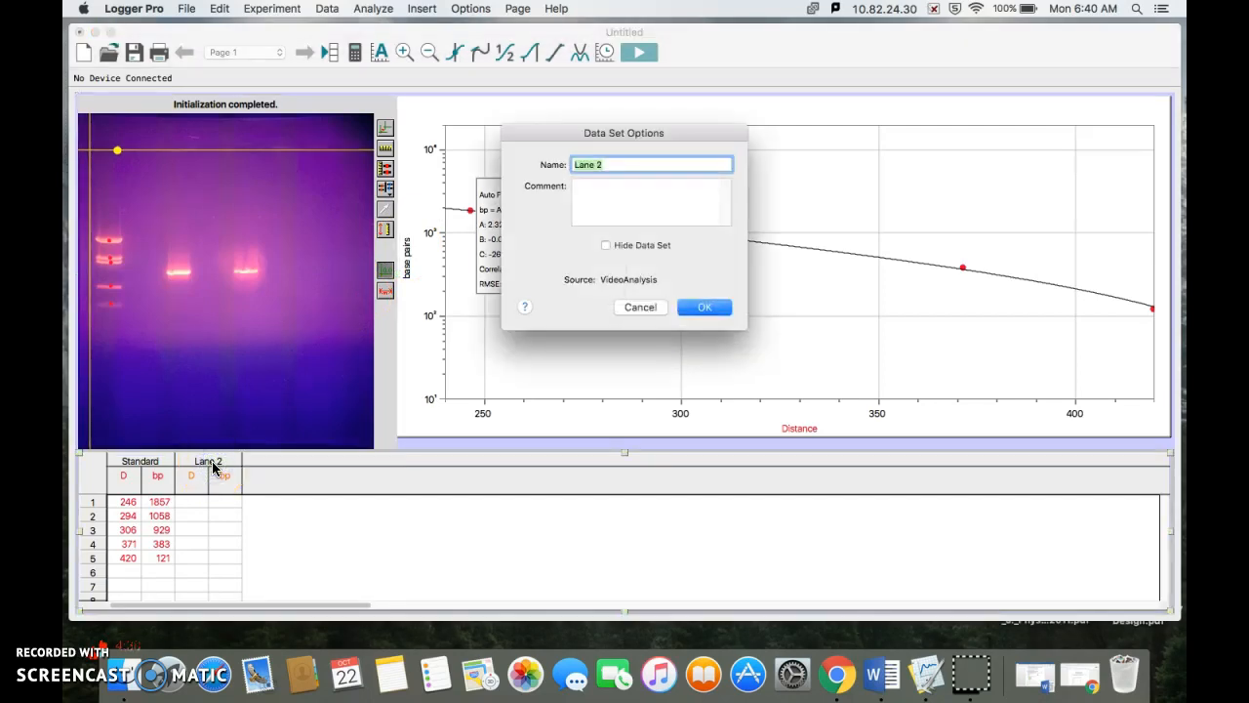
type("Experimental 1")
key("Return")
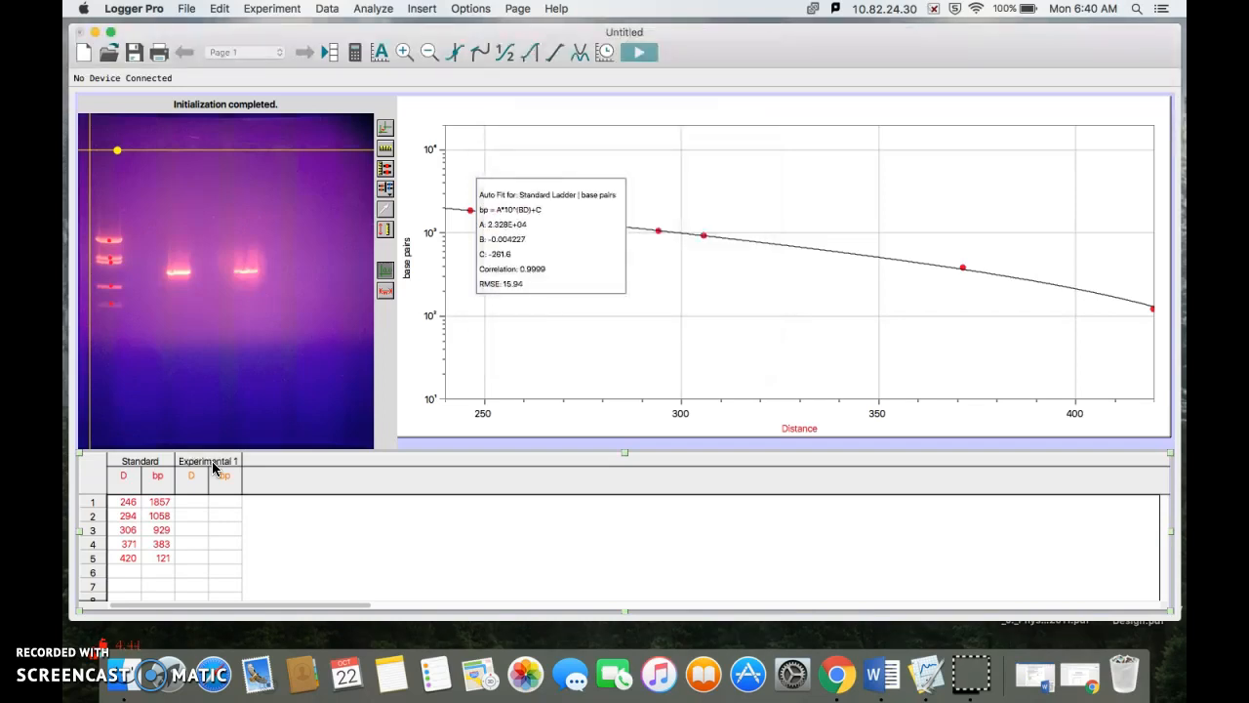
Step: Mark the bright band in the lane beside the ladder as a data point for Experimental 1
left_click(224, 365)
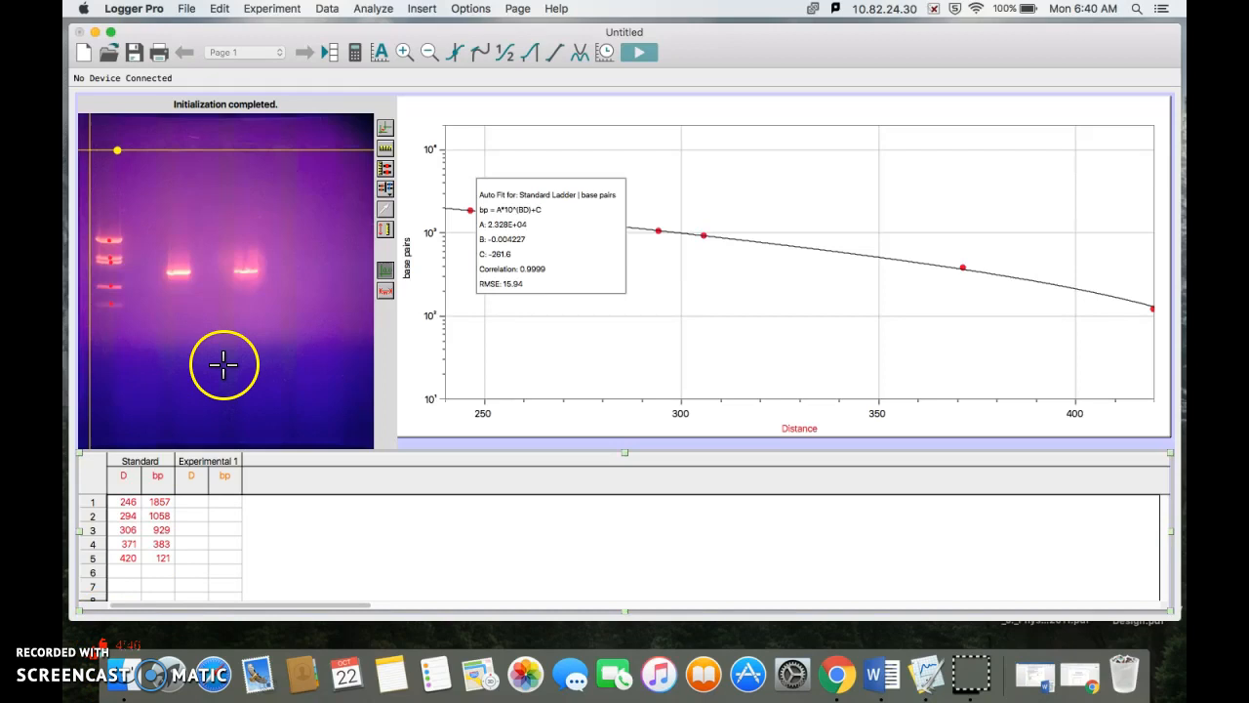
left_click(177, 271)
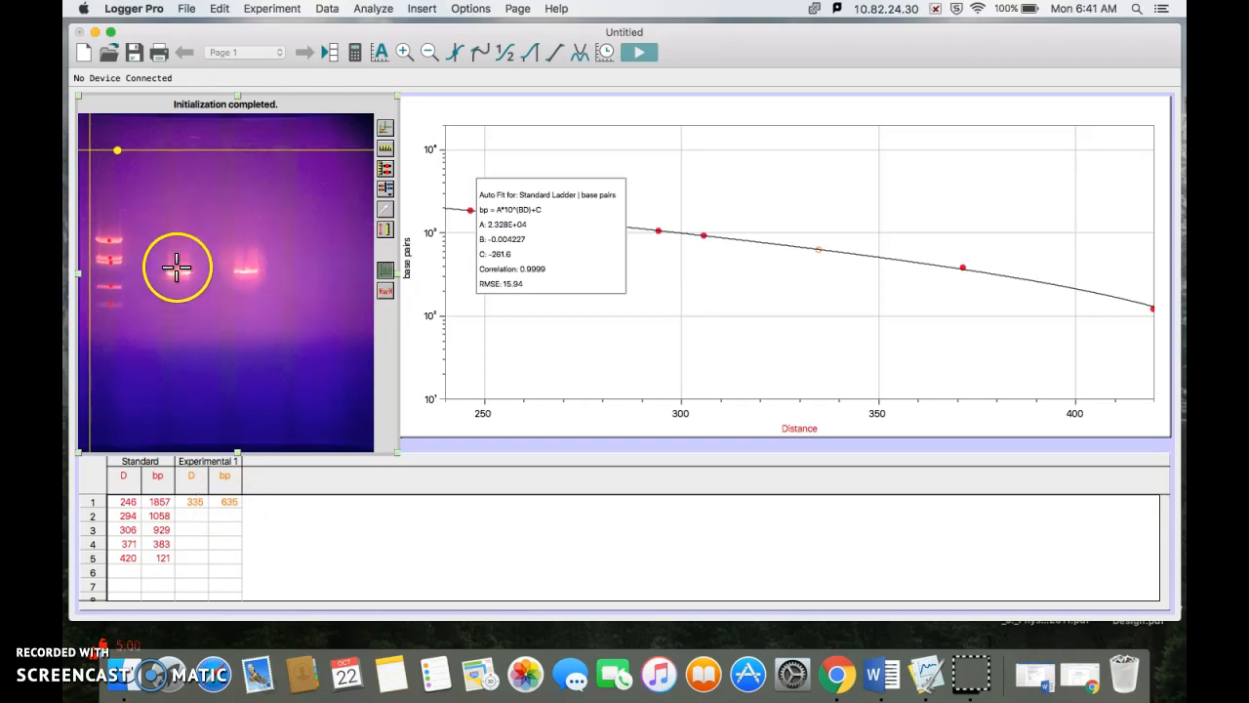
left_click(251, 393)
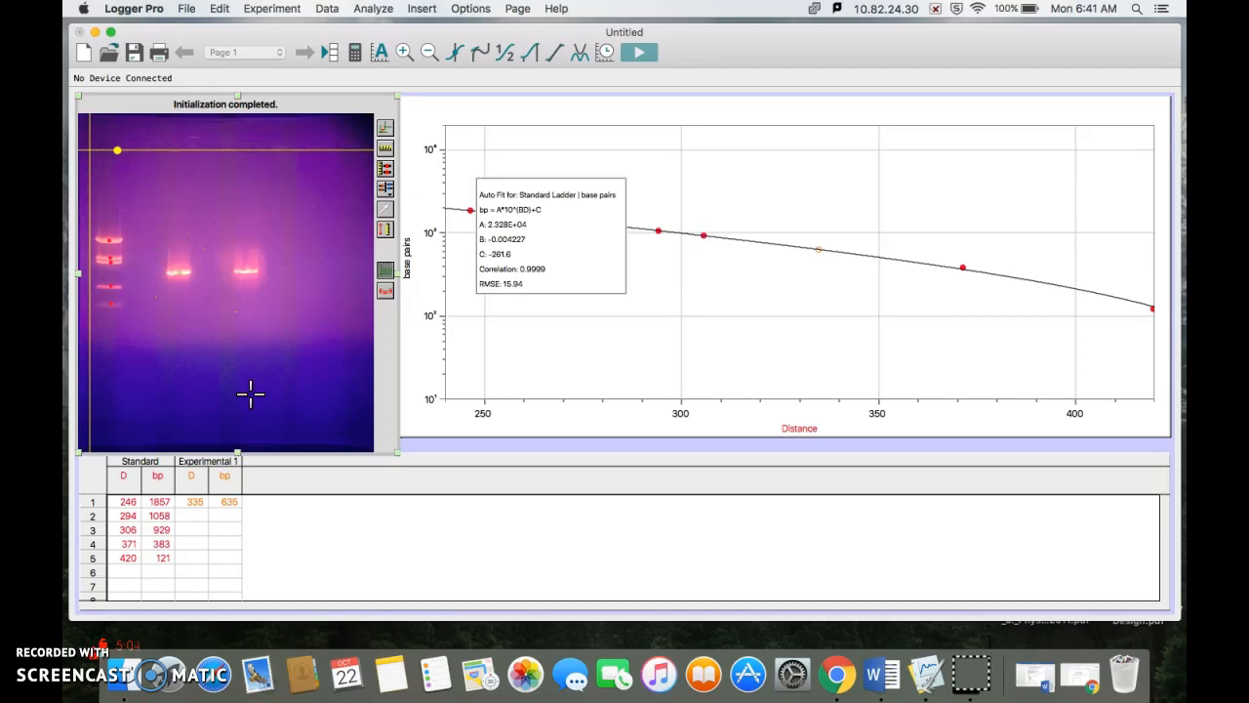
left_click(232, 515)
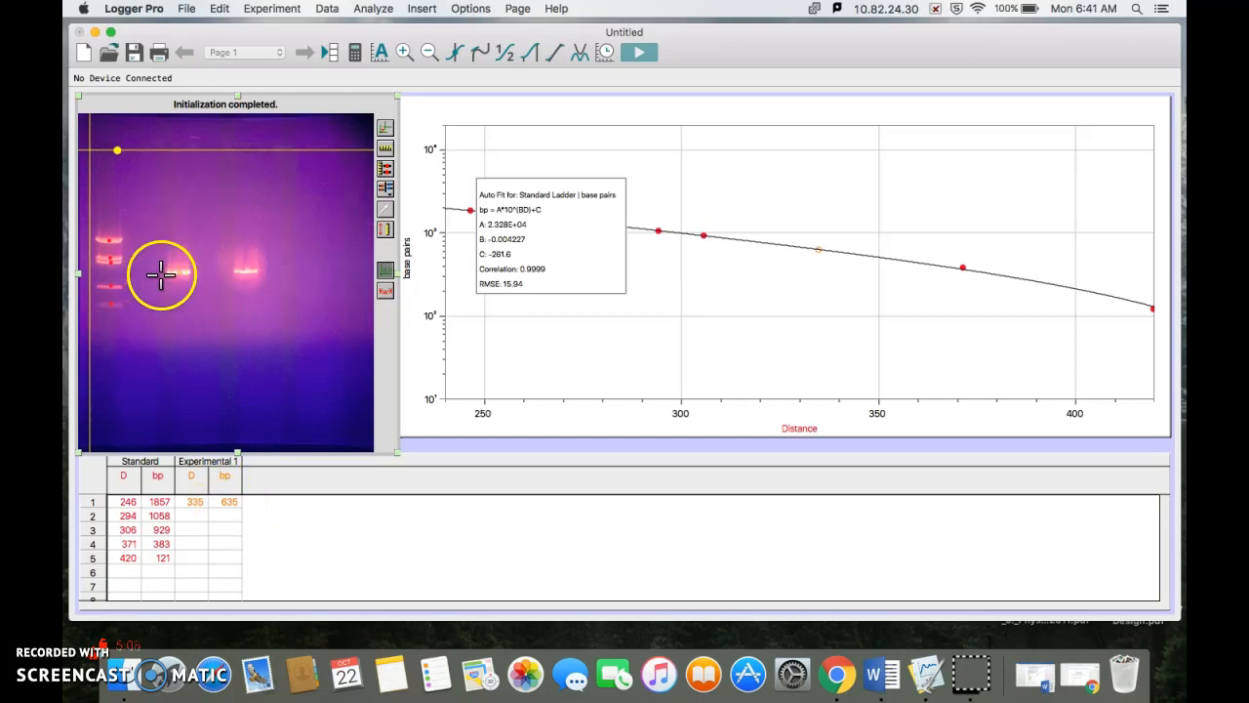
Step: Add another lane named "Experimental 2" and mark the bright band in the second experimental lane of the gel as its data point
left_click(385, 187)
left_click(416, 192)
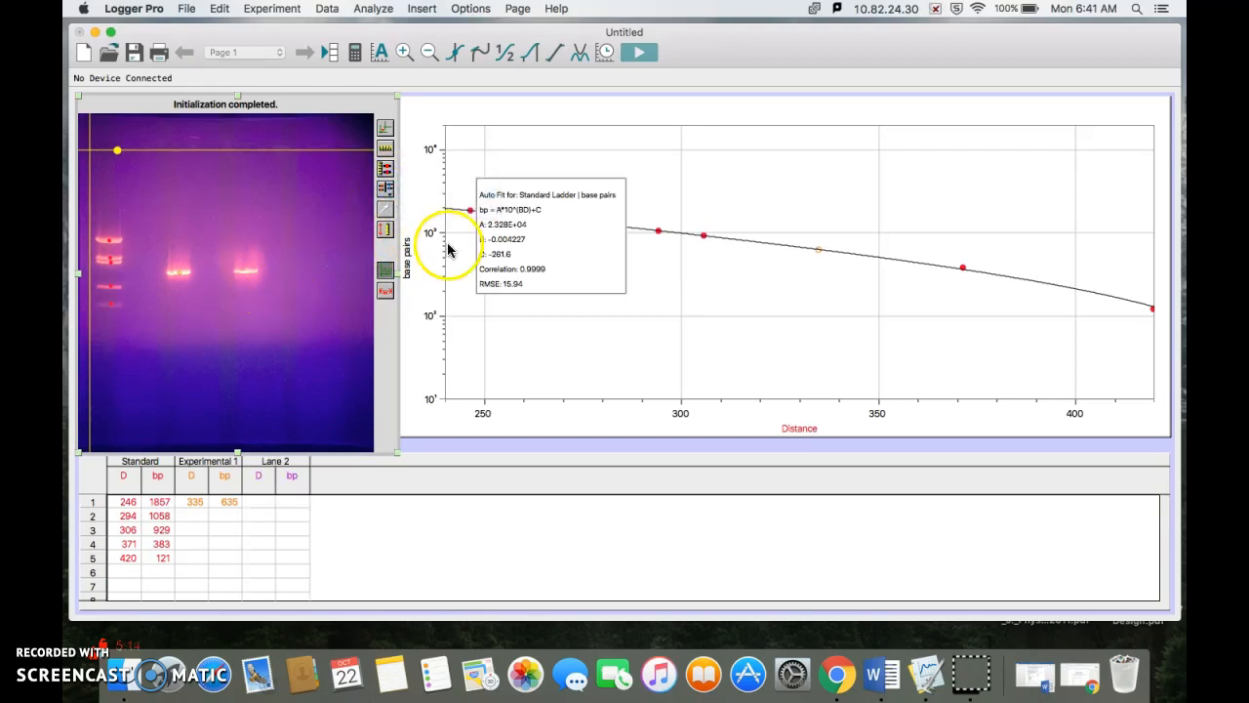
double_click(281, 465)
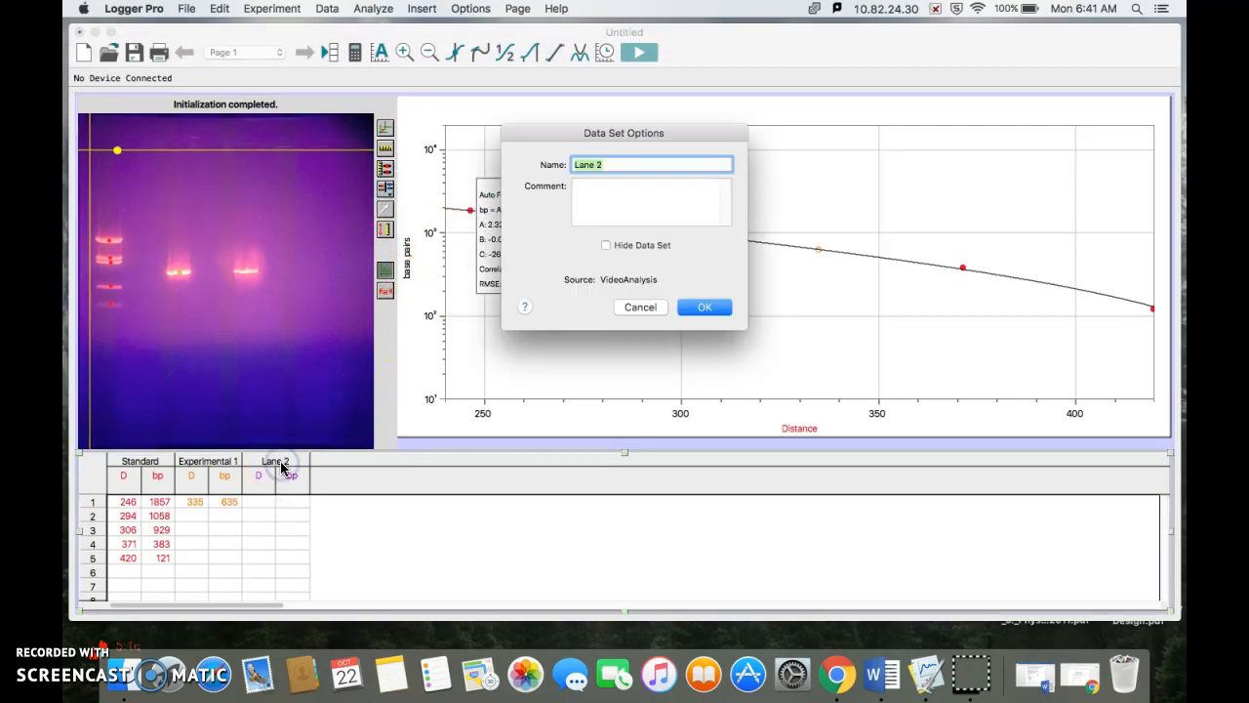
type("Experimental")
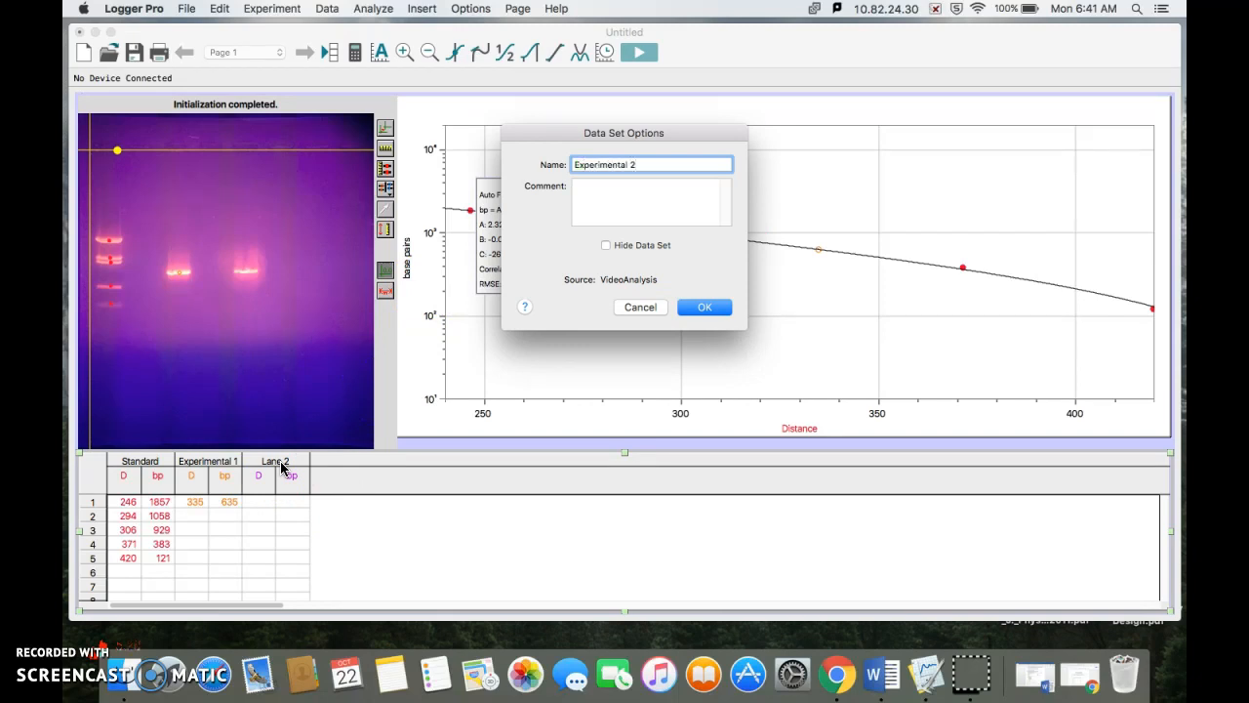
key("Return")
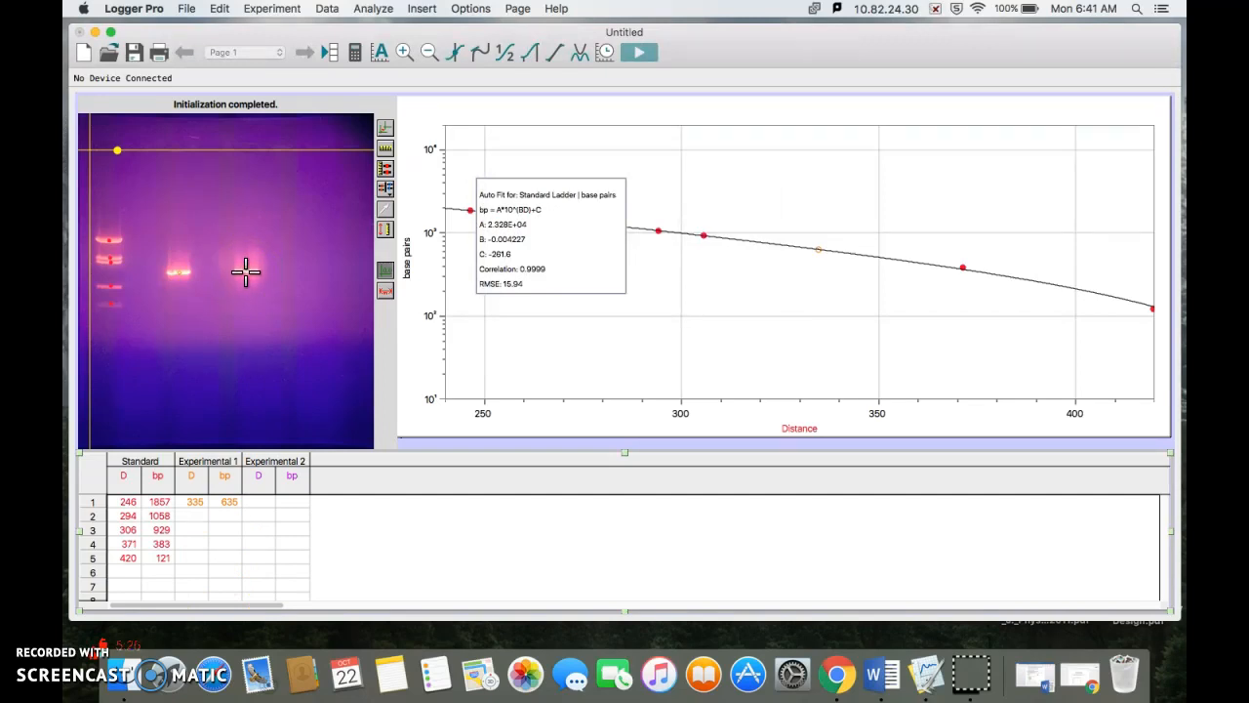
left_click(246, 272)
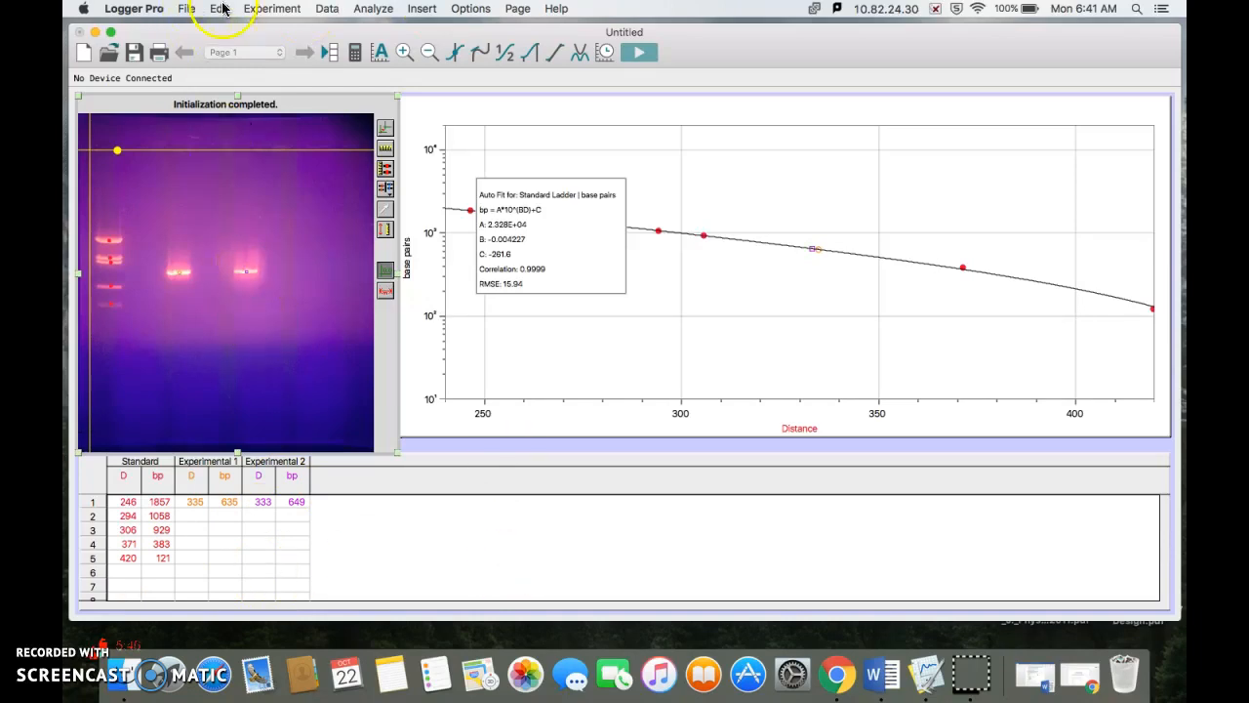
Step: Preview the printout of the graph with the existing printing options, and close it without printing
left_click(186, 8)
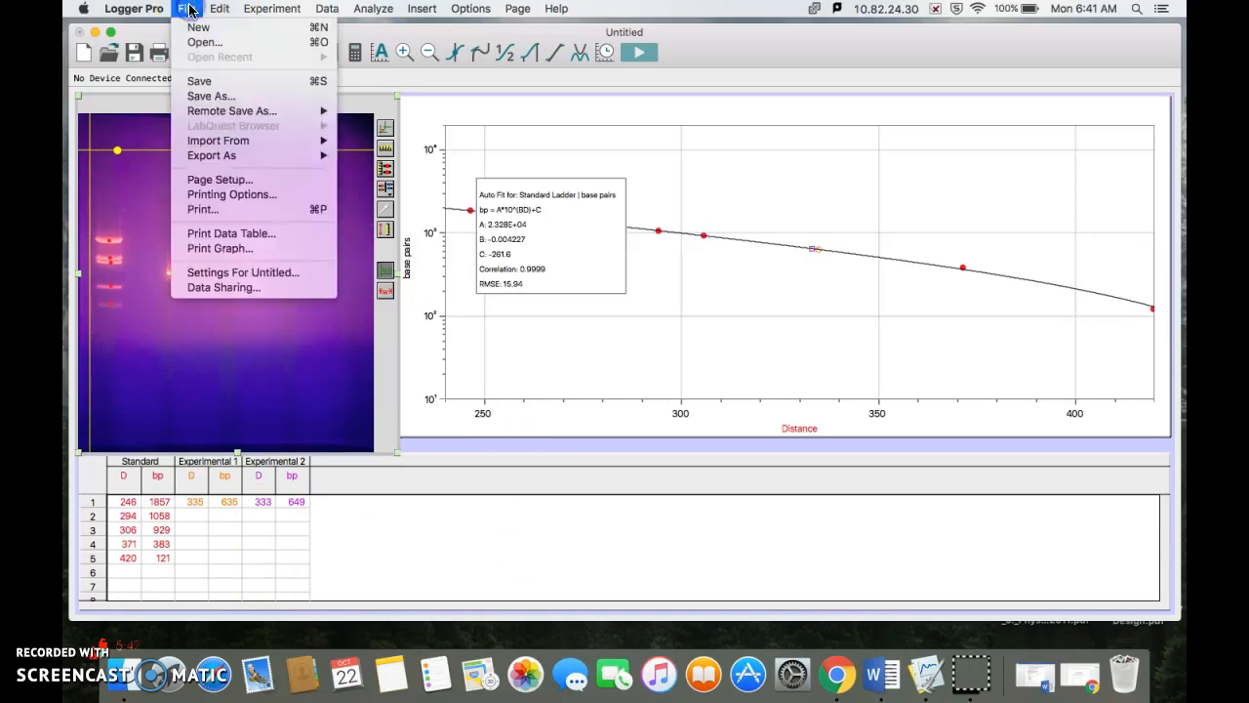
left_click(274, 248)
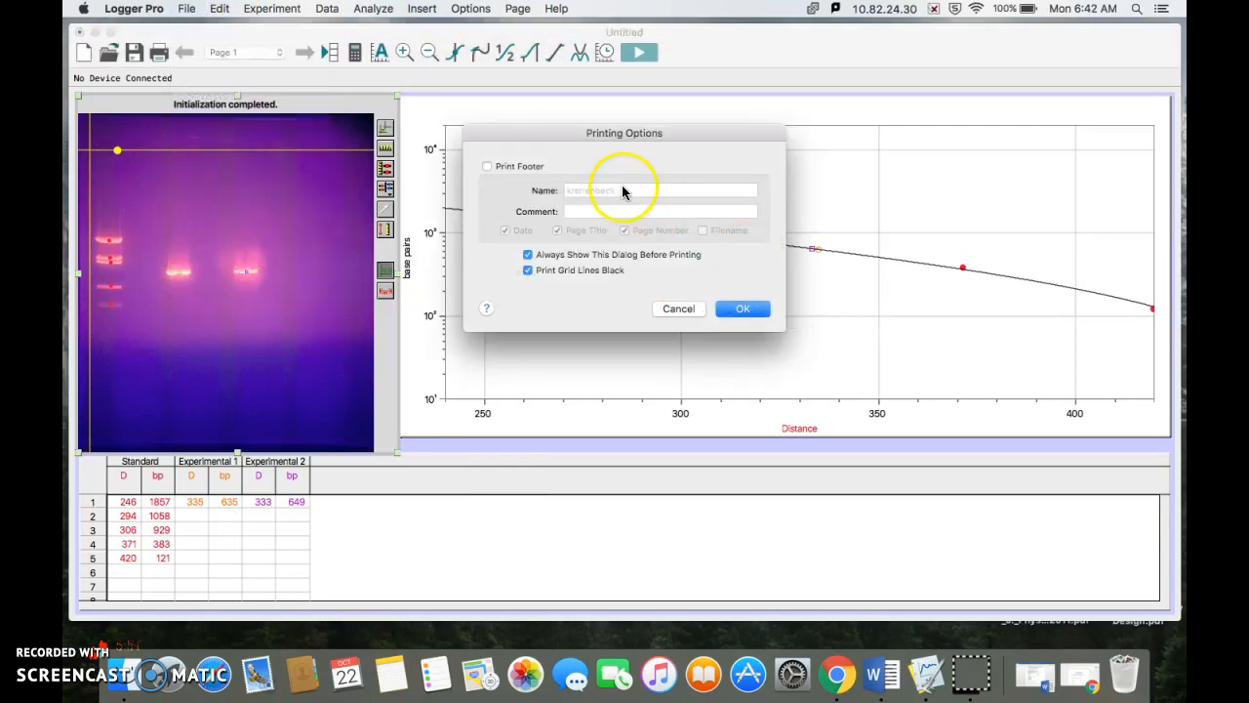
left_click(731, 308)
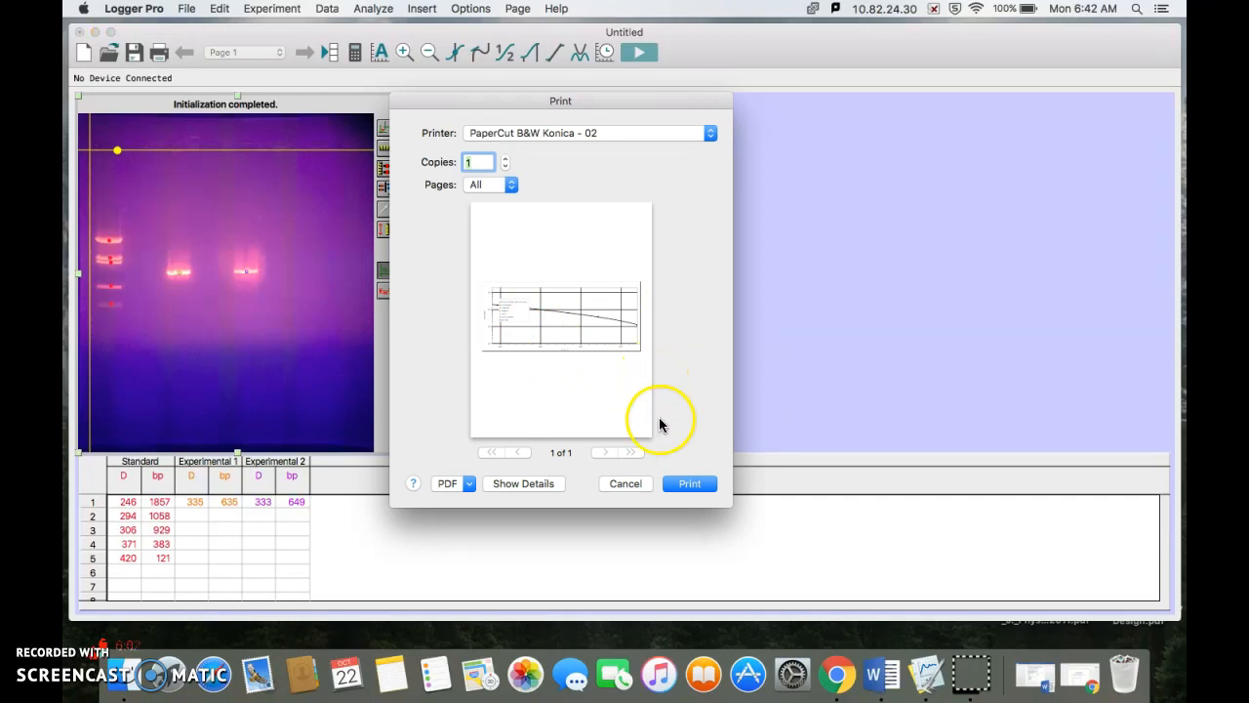
left_click(624, 482)
Step: Preview the printout of the data table with the existing printing options, and close it without printing
left_click(195, 9)
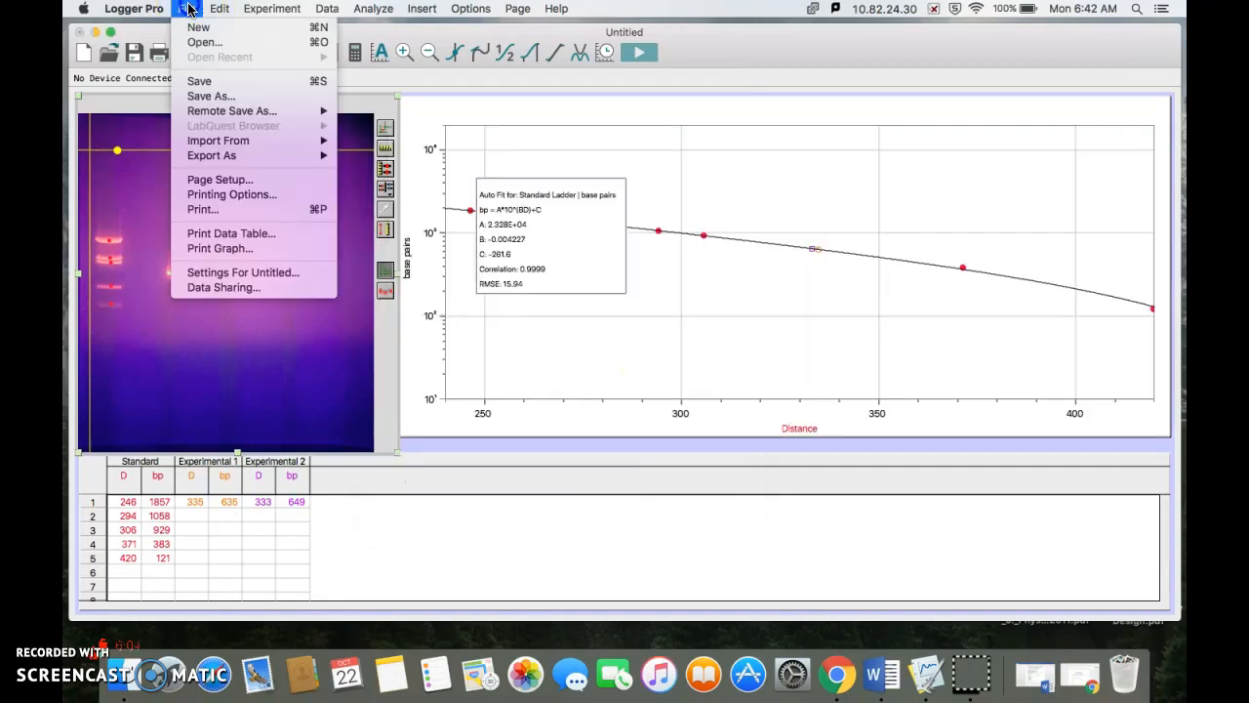
left_click(240, 234)
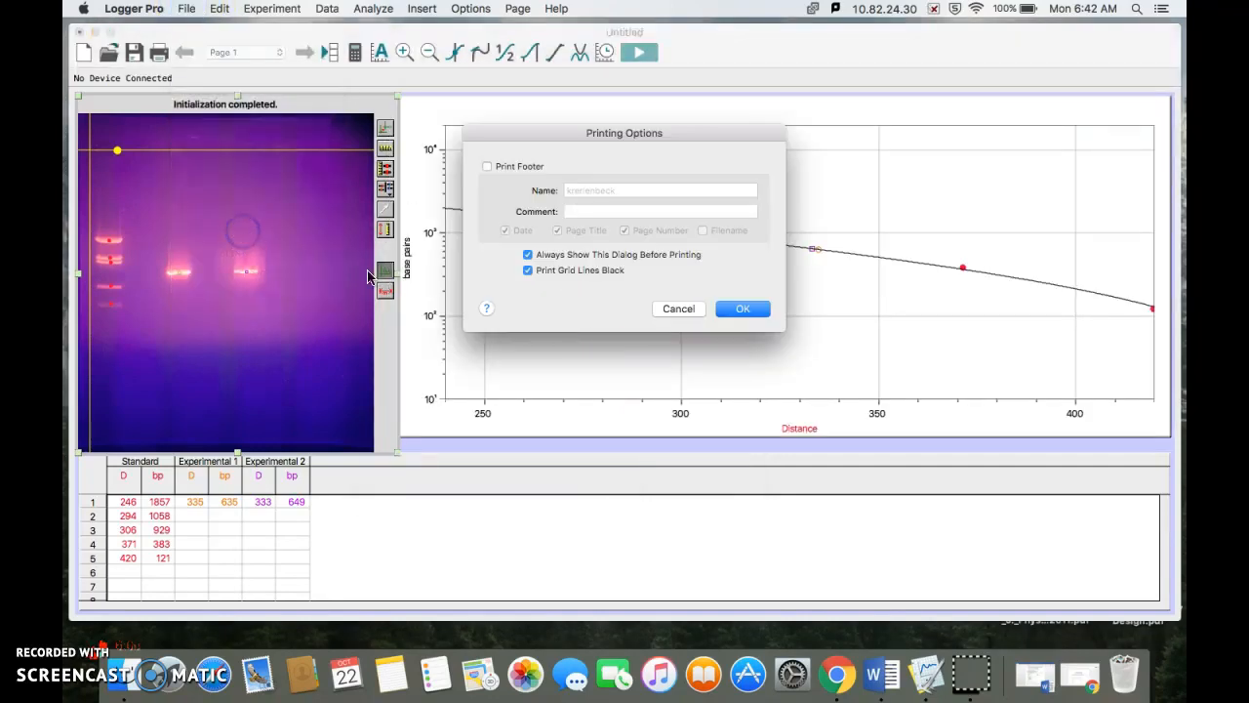
left_click(739, 309)
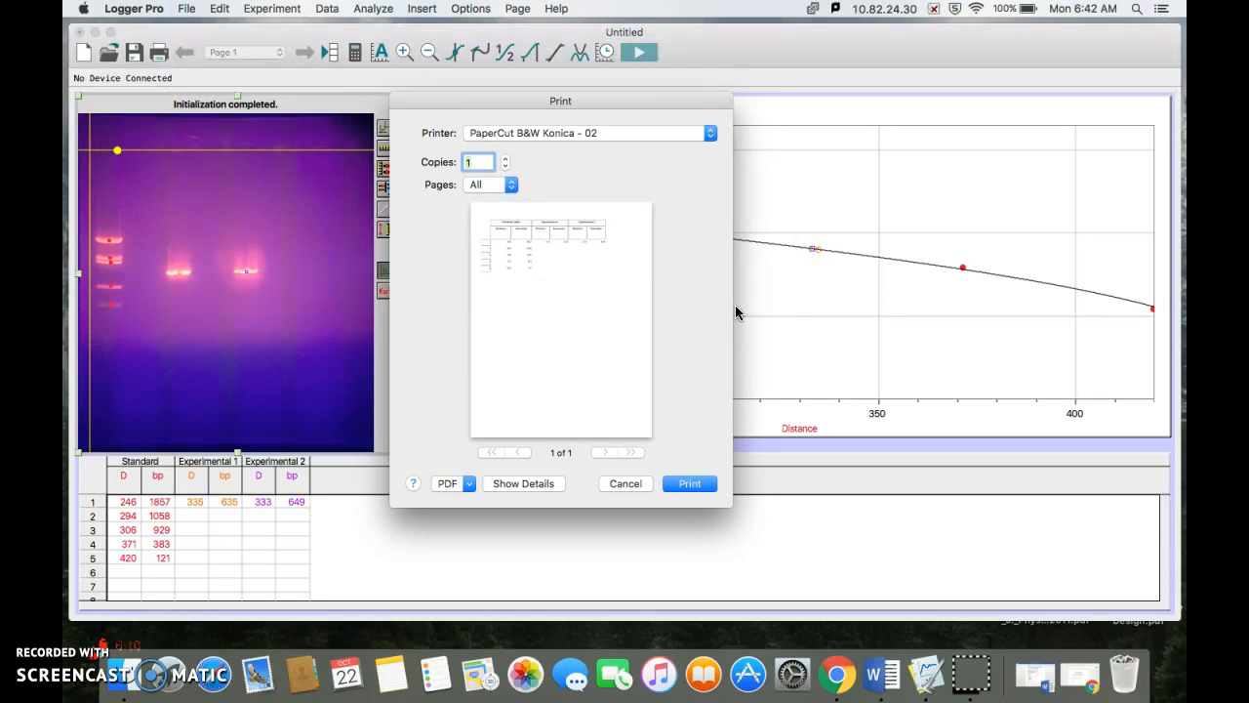
left_click(630, 483)
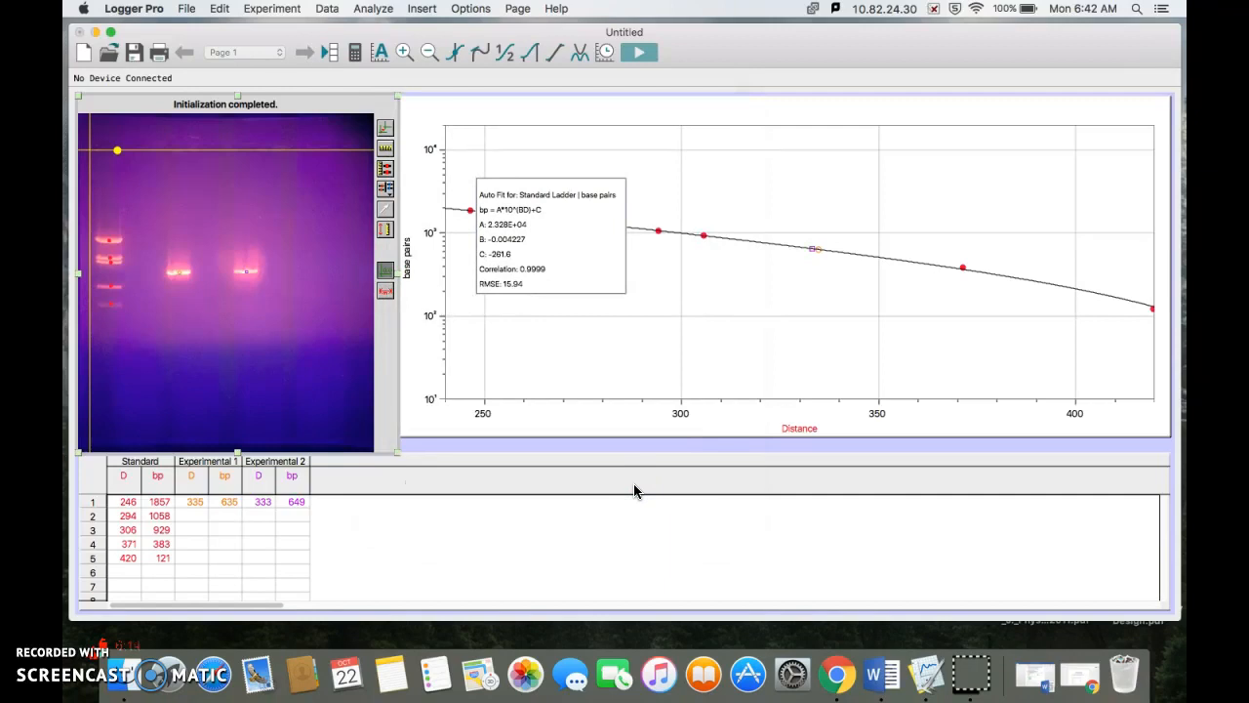